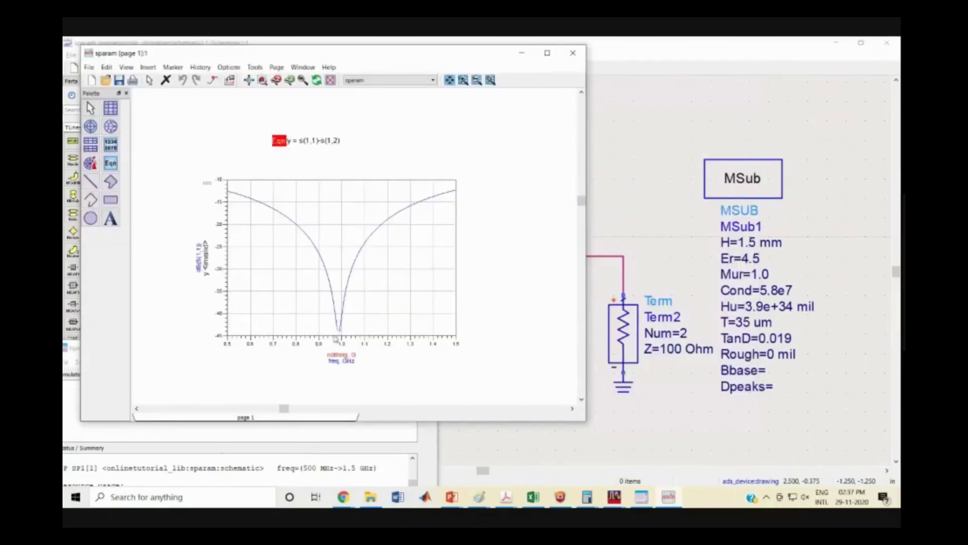
- Inspect the dB(S11) minimum near 980 MHz, then bring the microstrip schematic back to the front
mouse_move(342, 334)
click(620, 202)
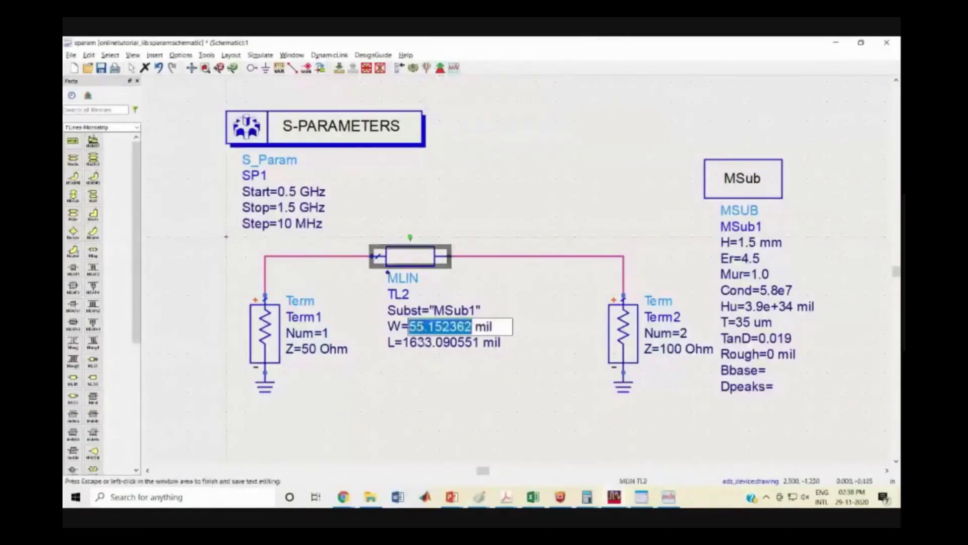
click(669, 499)
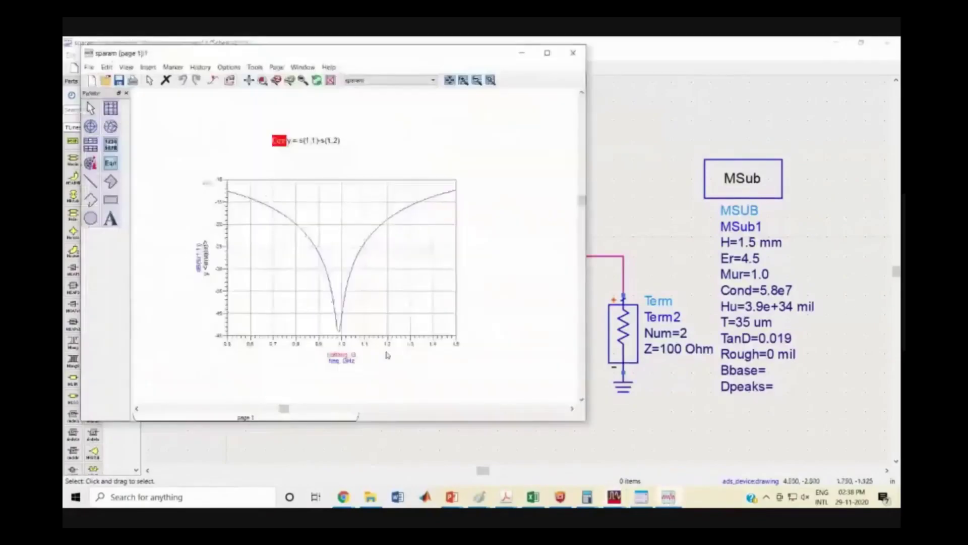
click(655, 172)
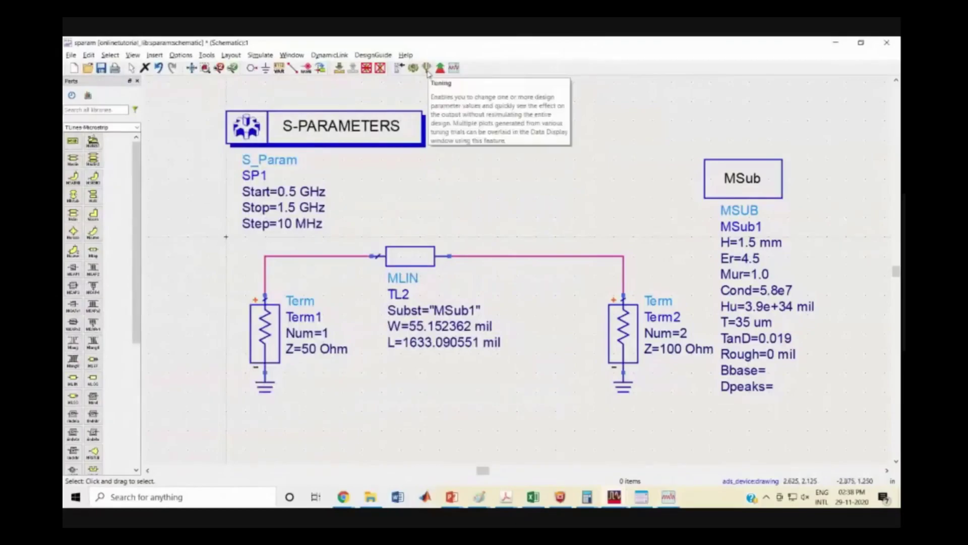
- Save the design as sparam_optimized and bring up TL2's tunable parameters in Tune mode
click(71, 55)
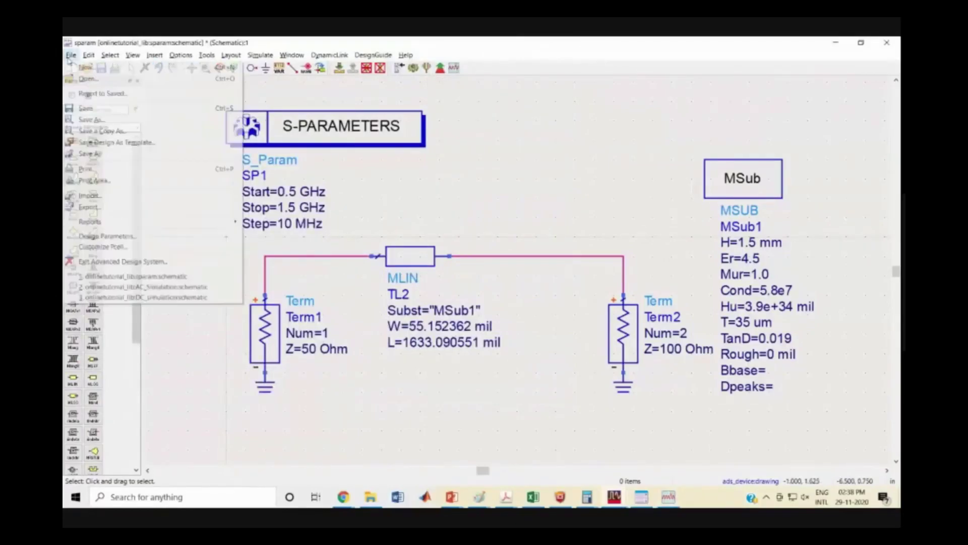
click(91, 119)
text(sparam_optimized)
key(Return)
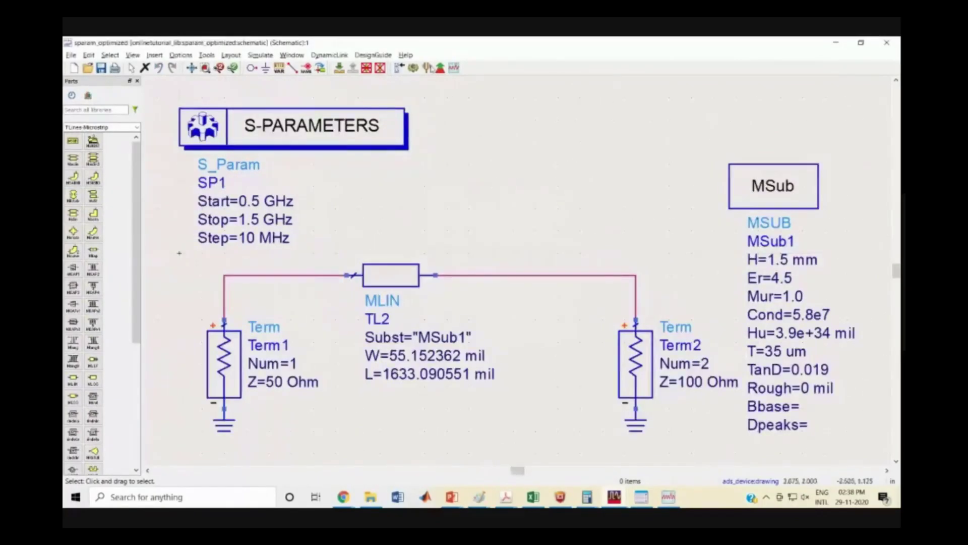
click(427, 67)
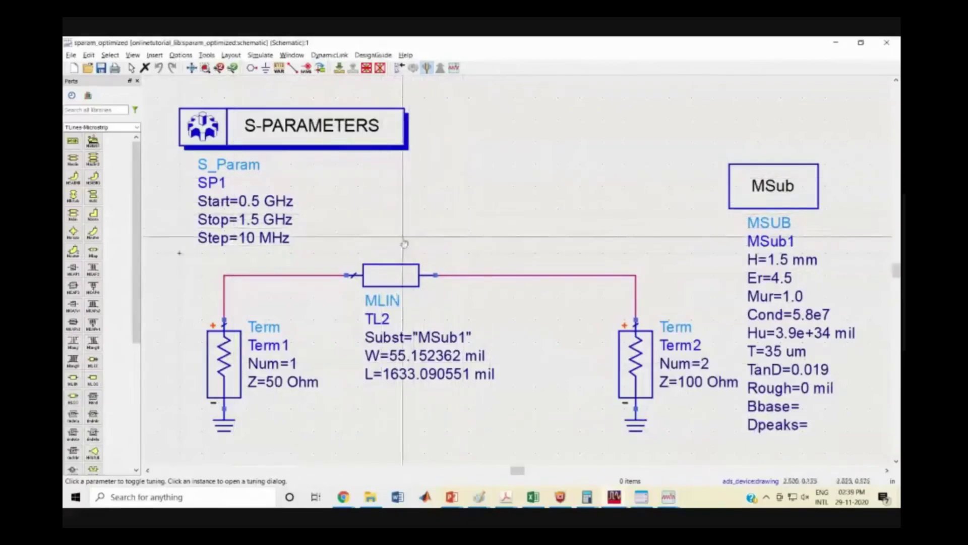
click(396, 282)
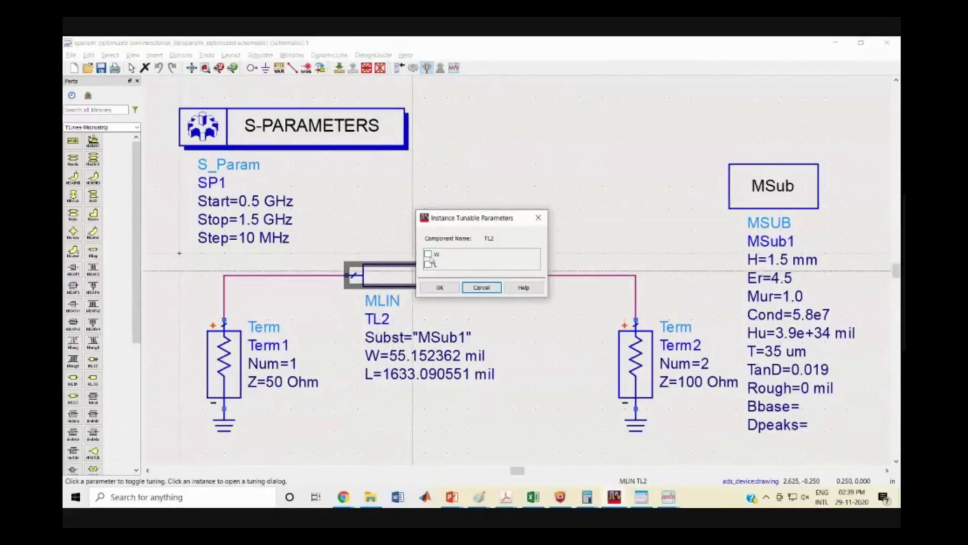
- Make TL2's W and L tunable and move the Tune Parameters window to the upper left
click(428, 254)
click(428, 266)
click(440, 287)
mouse_move(615, 497)
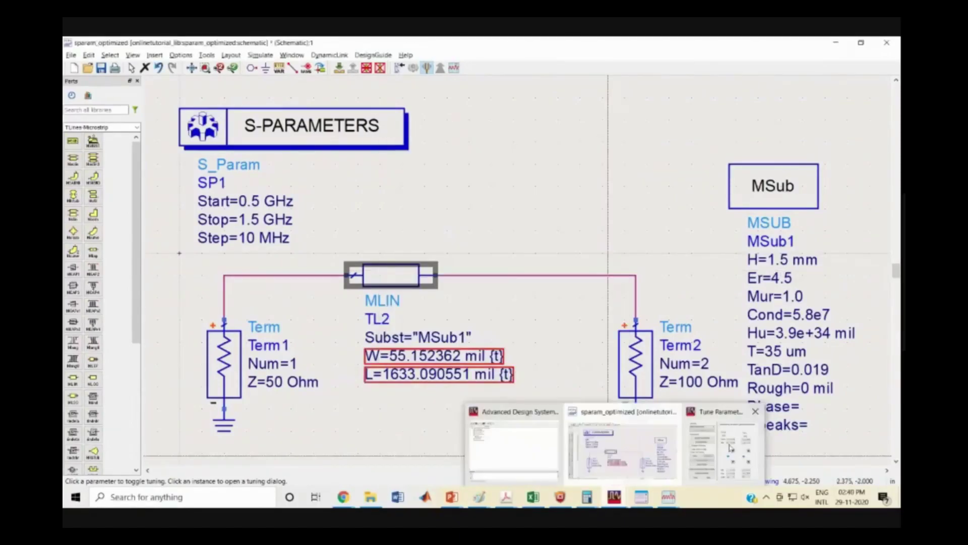
click(730, 448)
drag(461, 149, 177, 115)
- Adjust the TL2.W slider's maximum, minimum and current values, with the sparam_optimized plot in view
drag(240, 199, 233, 197)
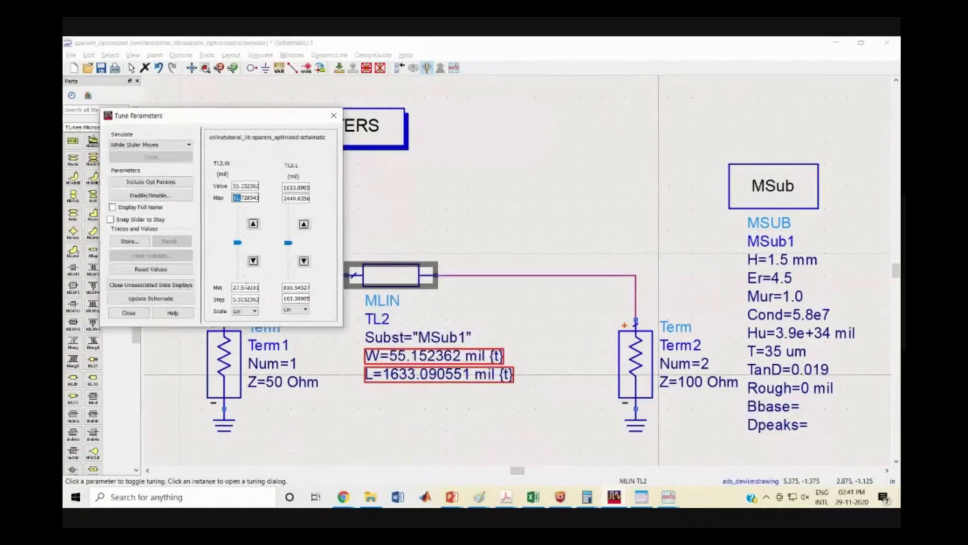
drag(245, 287, 228, 302)
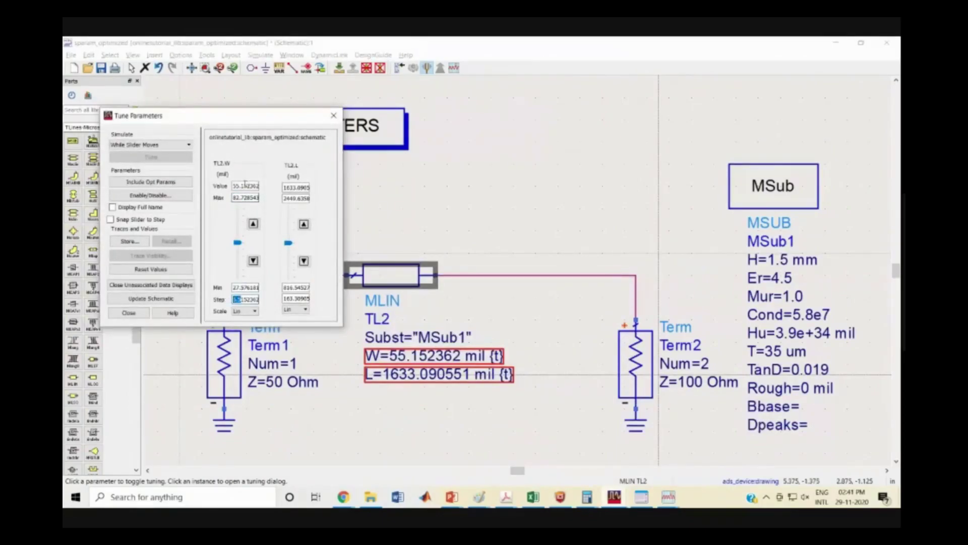
click(254, 223)
click(253, 261)
drag(244, 186, 226, 185)
click(664, 500)
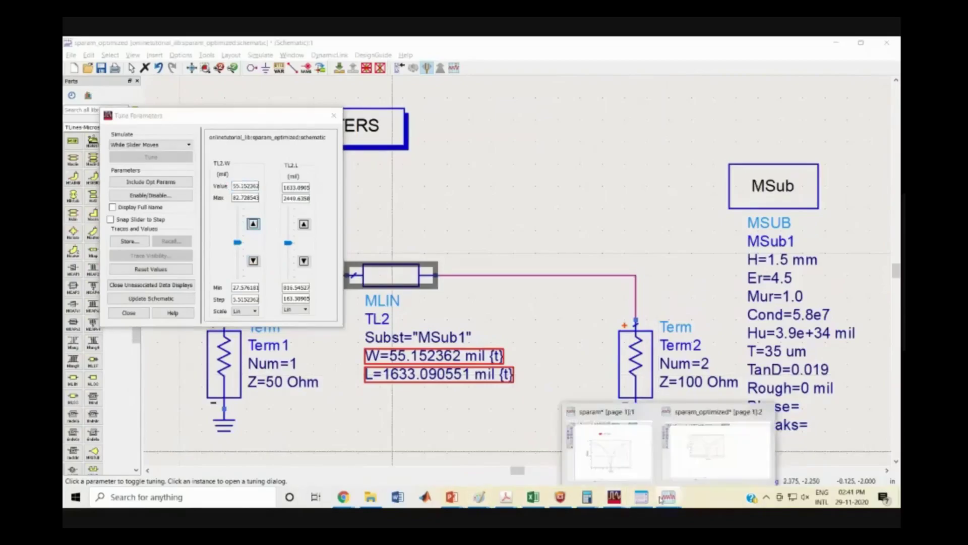
click(705, 442)
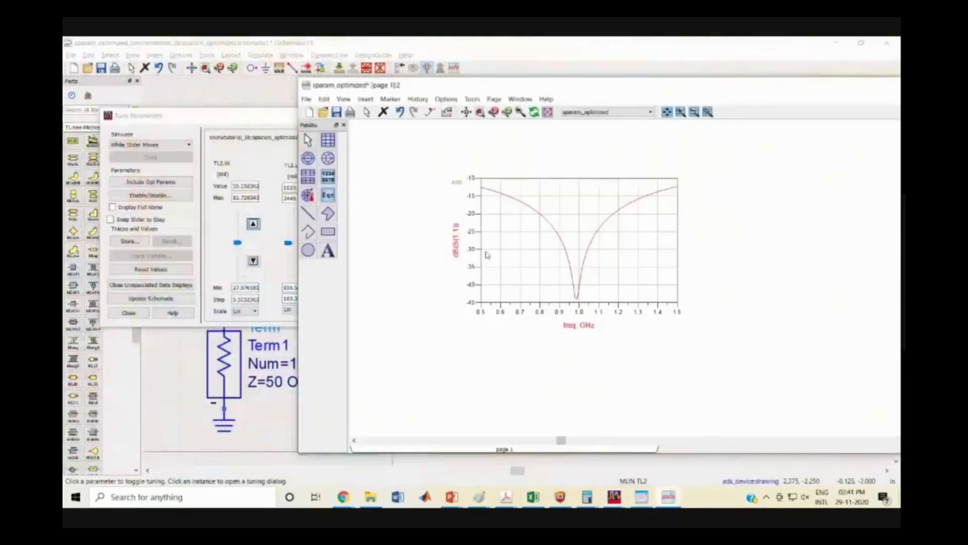
click(265, 123)
- Drag the W and L sliders to deepen the S11 notch and centre it on 1 GHz, then store the values
click(238, 244)
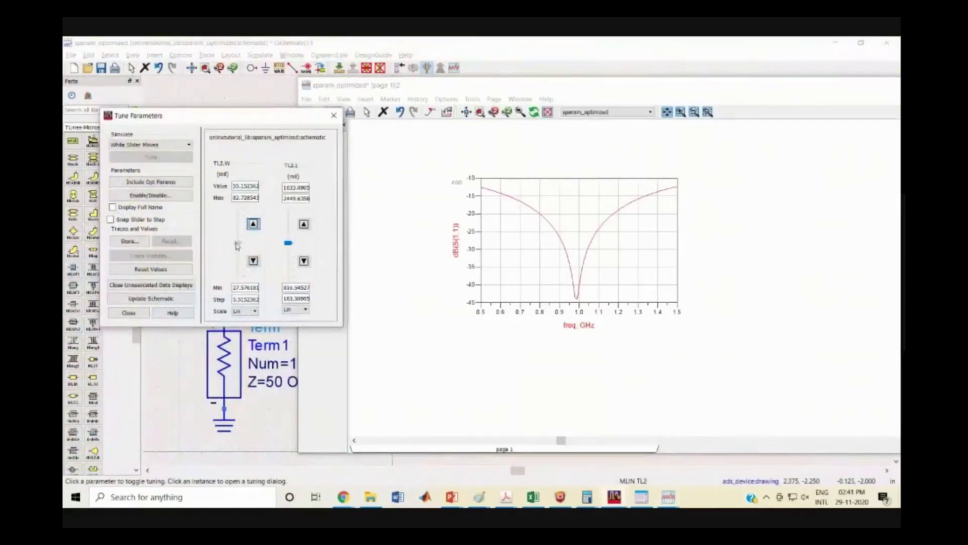
drag(238, 245, 288, 246)
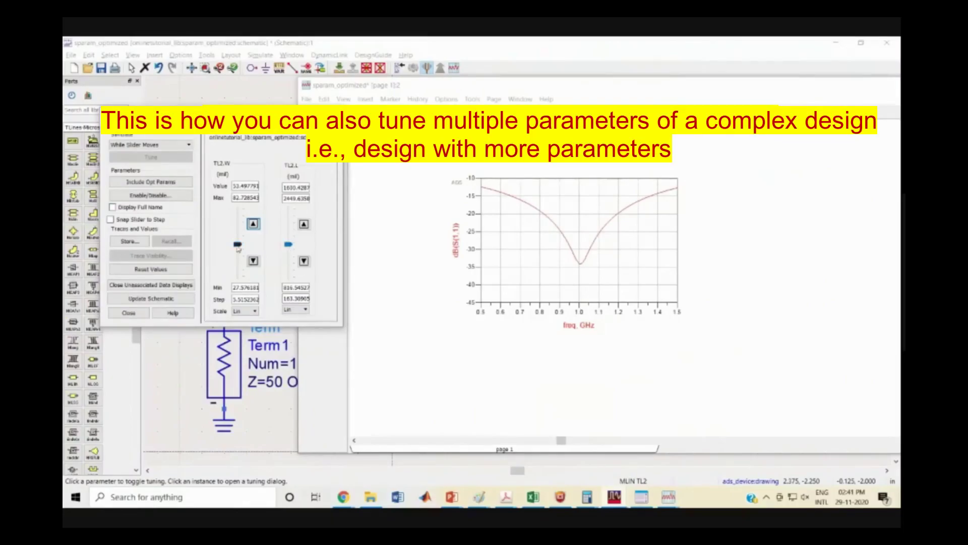
drag(238, 247, 239, 246)
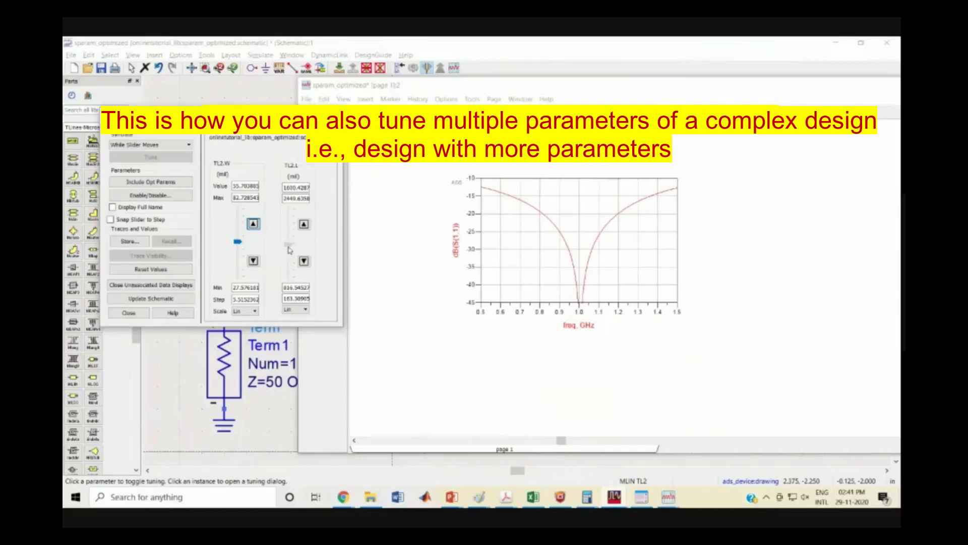
drag(289, 249, 289, 248)
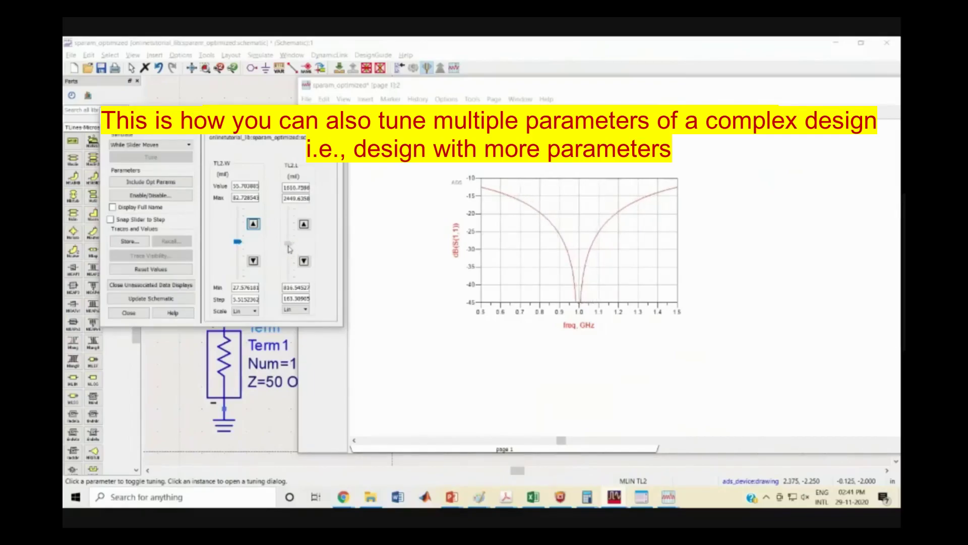
click(144, 301)
- Read the tuned W and L values and close the Tune Parameters window
drag(250, 186, 226, 186)
drag(299, 188, 281, 188)
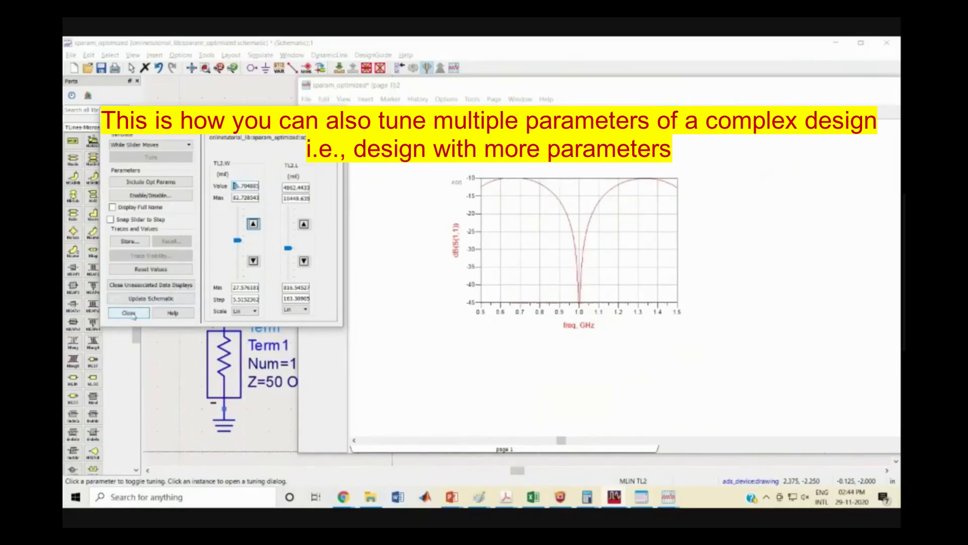
click(133, 314)
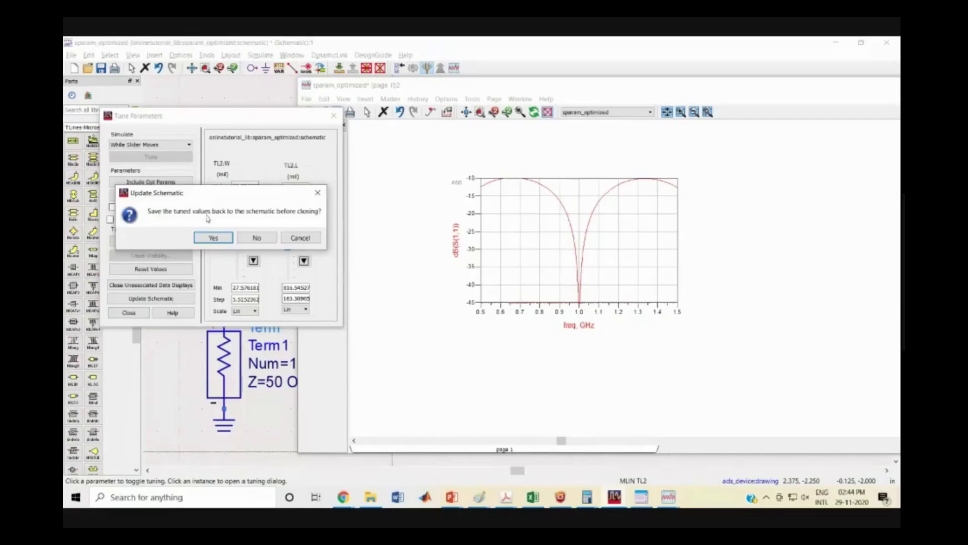
- Keep the tuned W and L values in the schematic and save it
click(214, 238)
click(211, 272)
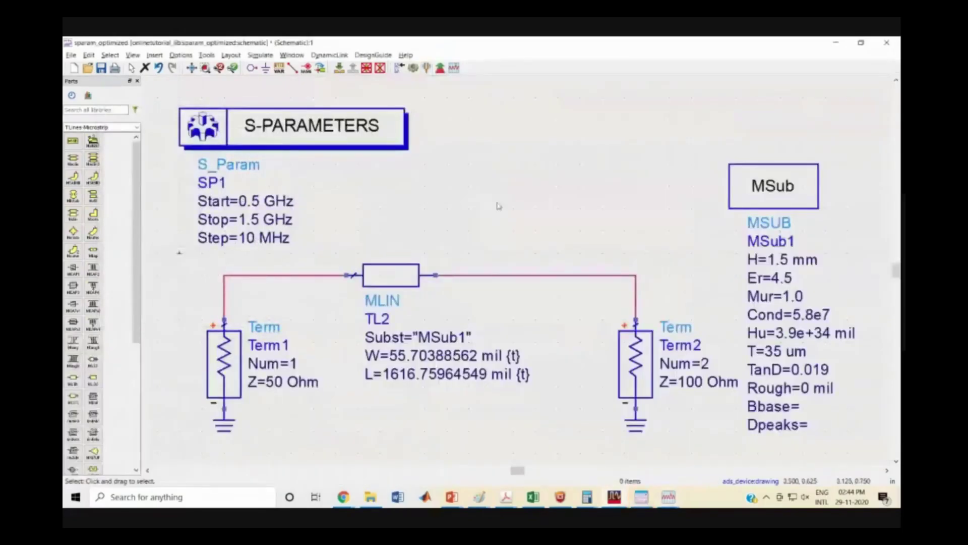
key(ctrl+s)
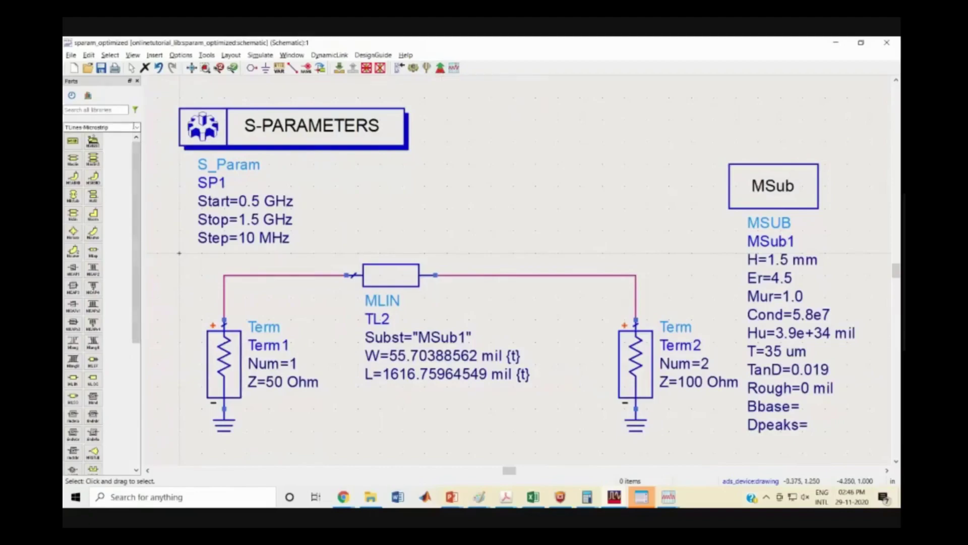
- Reopen Tune mode on TL2 and check which of its parameters are tunable
click(137, 127)
click(457, 240)
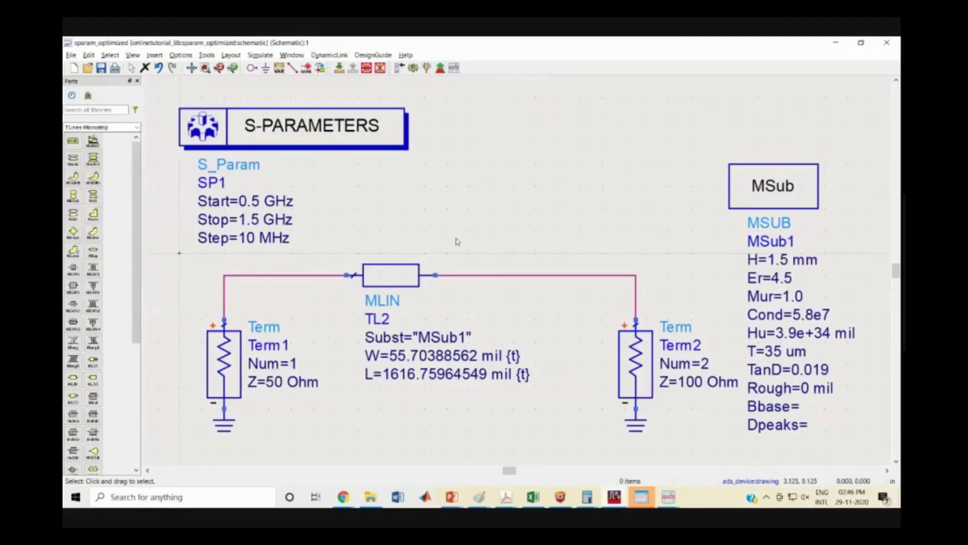
click(426, 67)
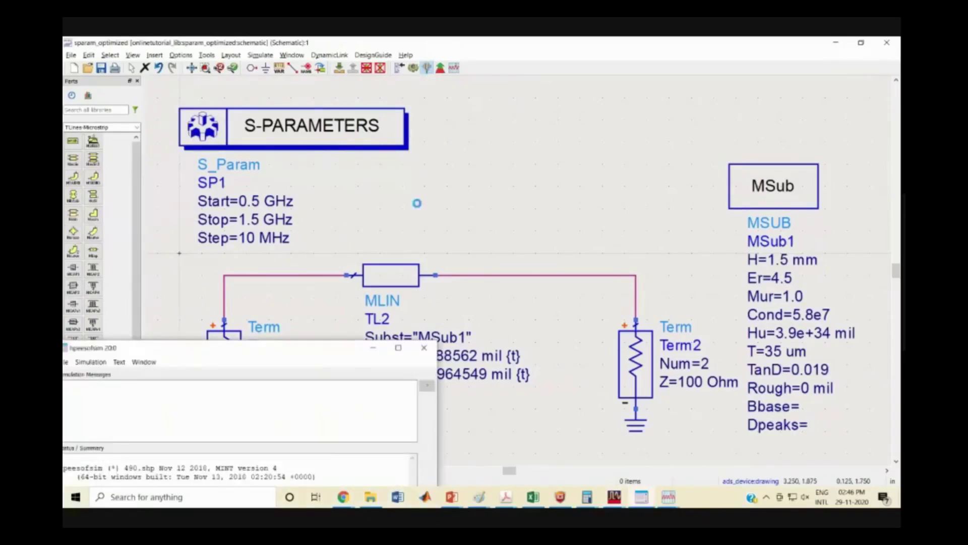
click(399, 280)
click(399, 281)
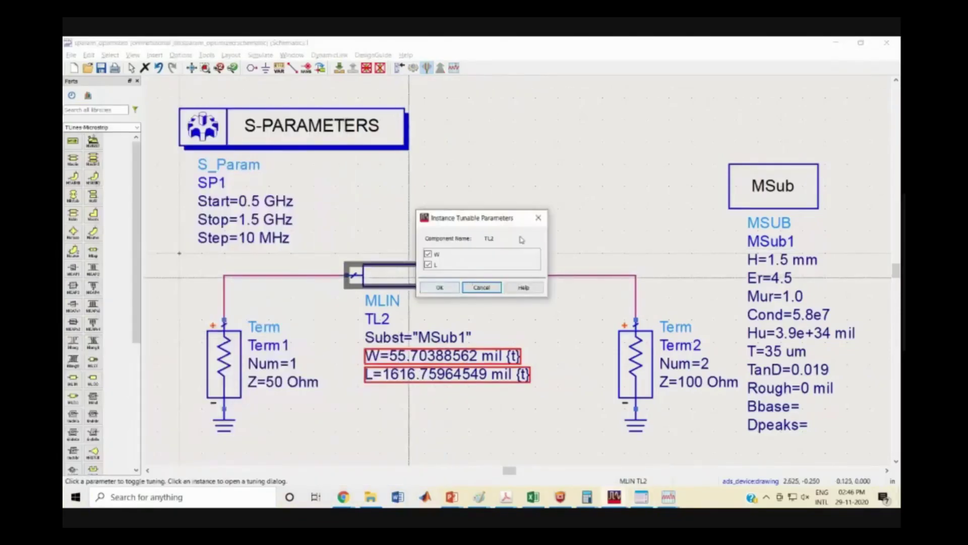
click(538, 223)
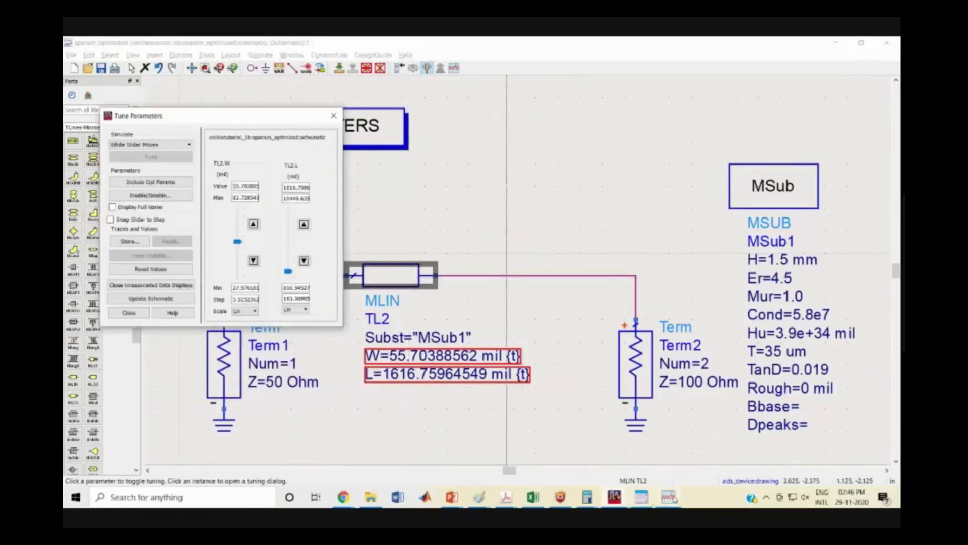
- Retune TL2's width and length against the dB(S11) plot, step L down once, then exit tune mode
mouse_move(670, 498)
click(705, 443)
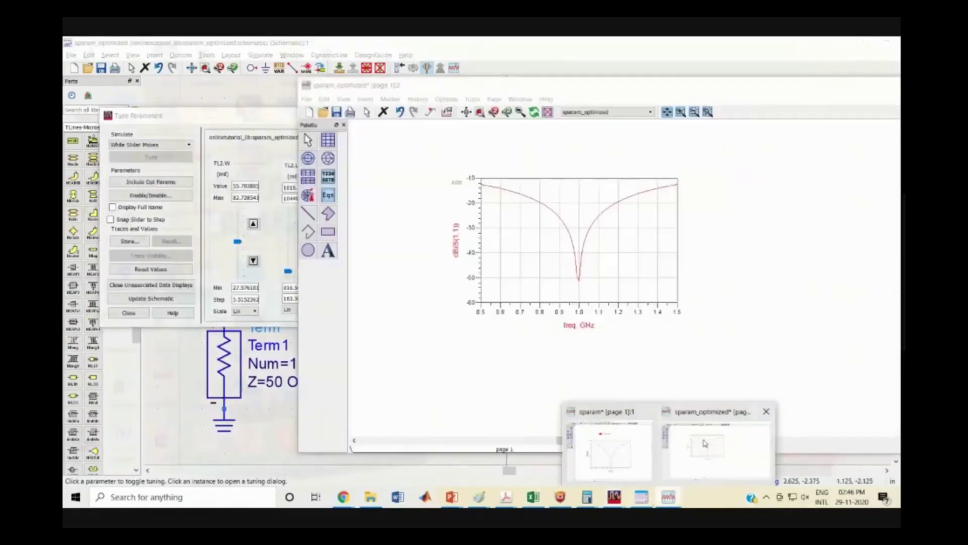
click(705, 443)
click(216, 142)
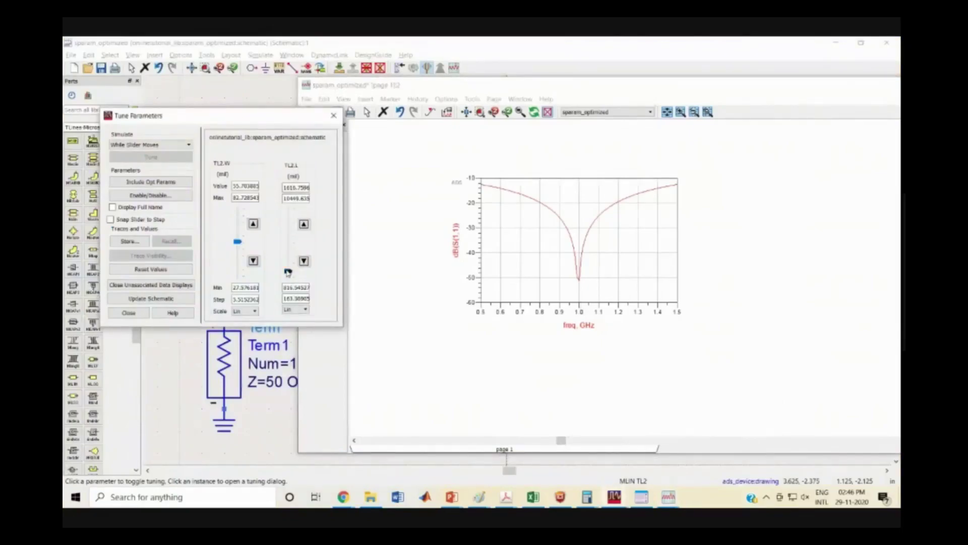
mouse_move(237, 242)
mouse_down()
mouse_move(237, 226)
mouse_move(239, 248)
mouse_up()
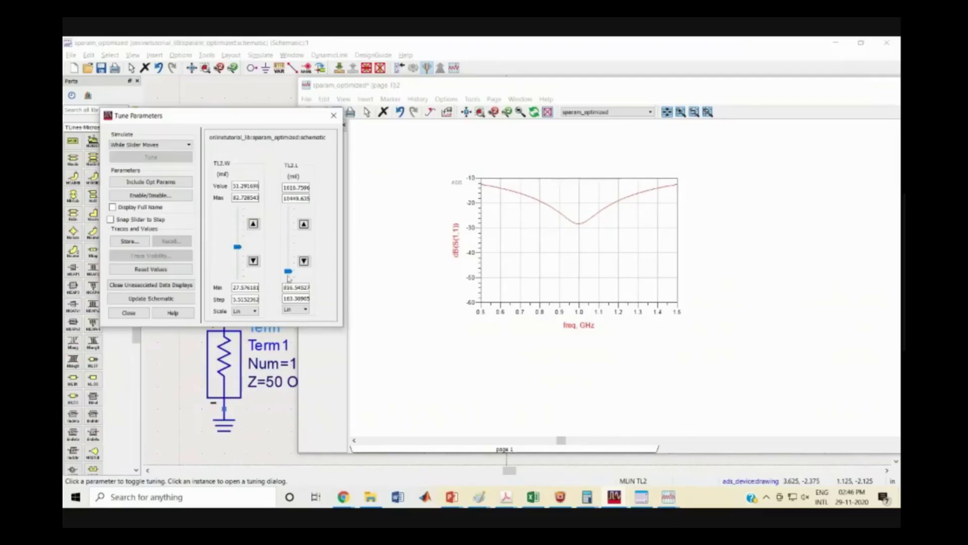
drag(288, 273, 288, 273)
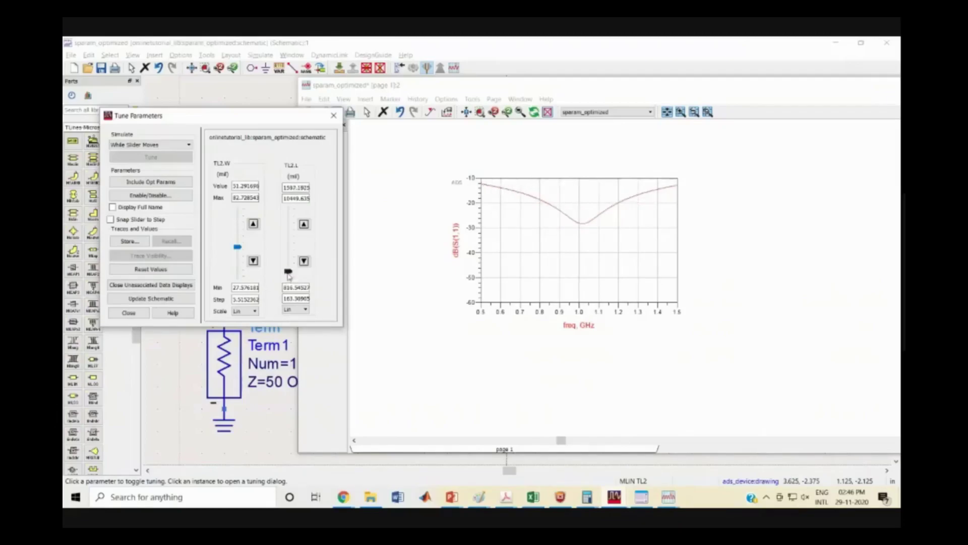
click(304, 261)
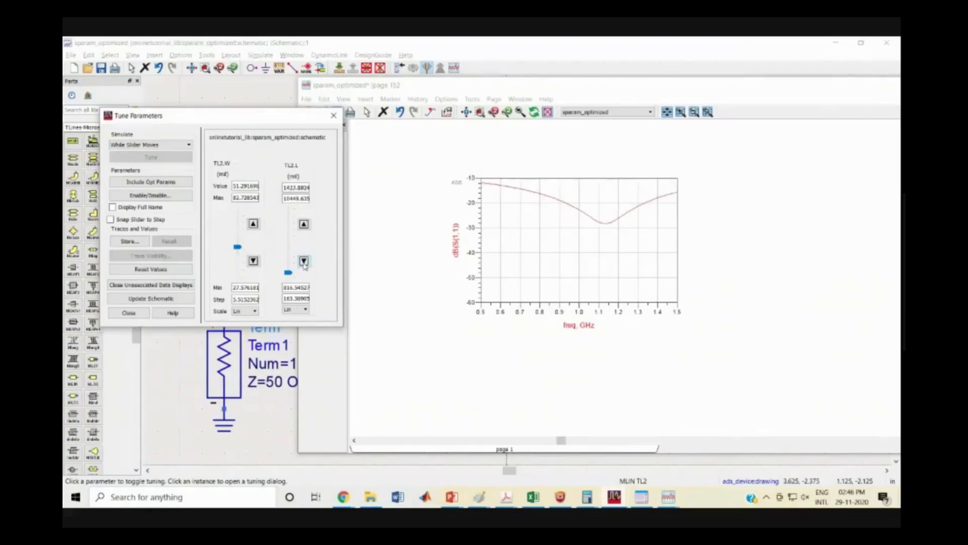
click(128, 313)
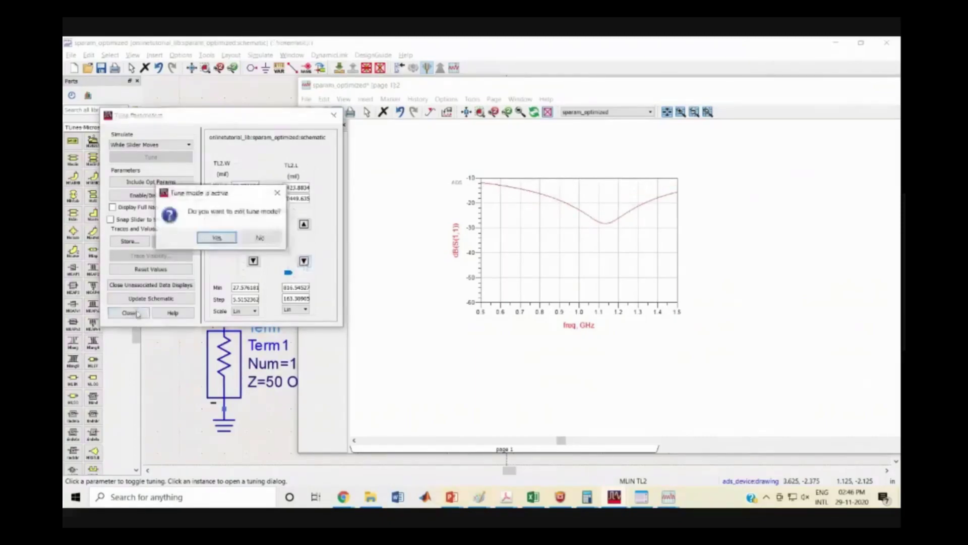
click(217, 238)
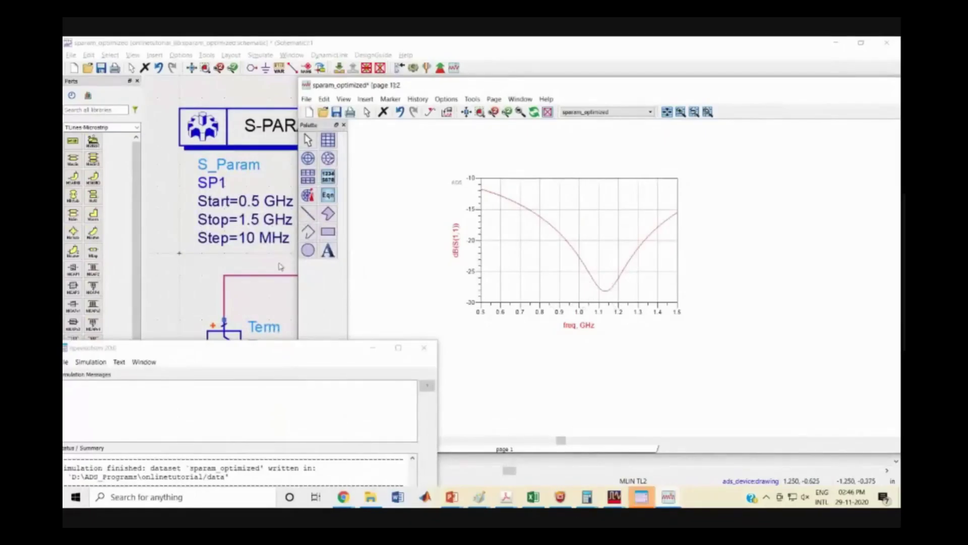
- Place an OPTIM controller from the Optim/Stat/DOE palette beside the S-parameter block
click(200, 275)
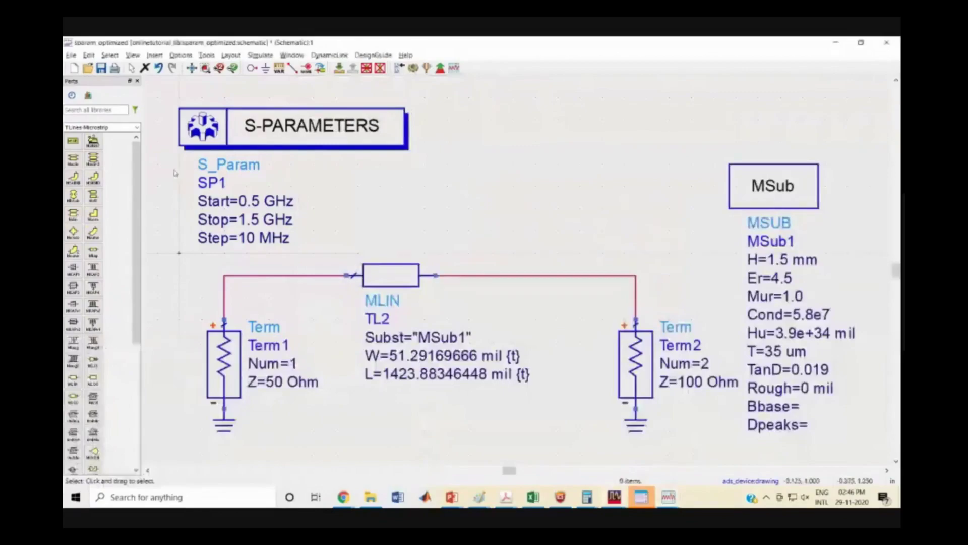
click(136, 128)
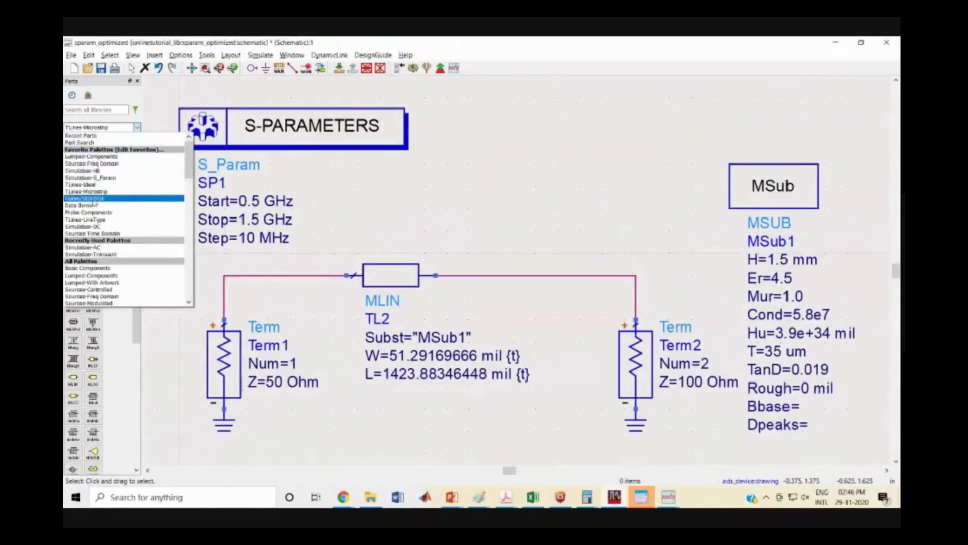
click(103, 199)
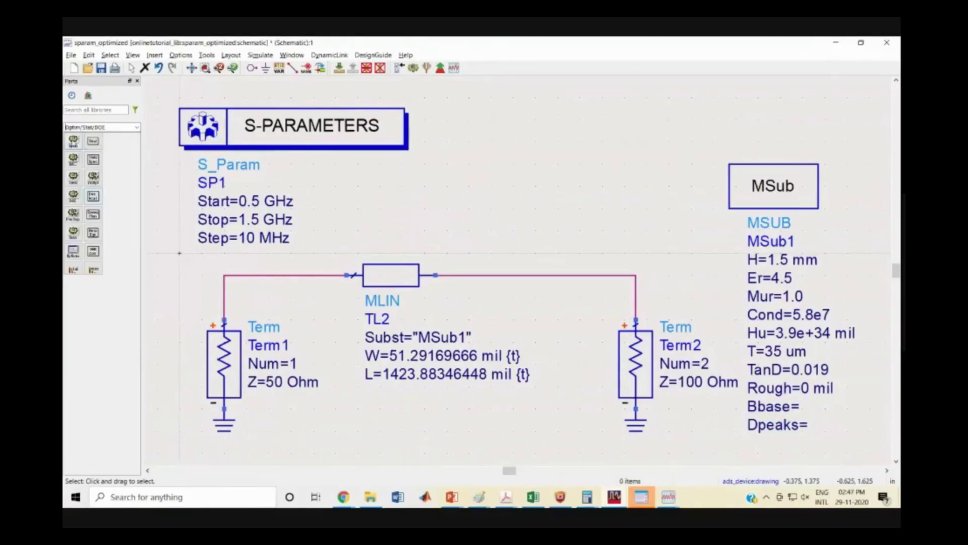
click(73, 141)
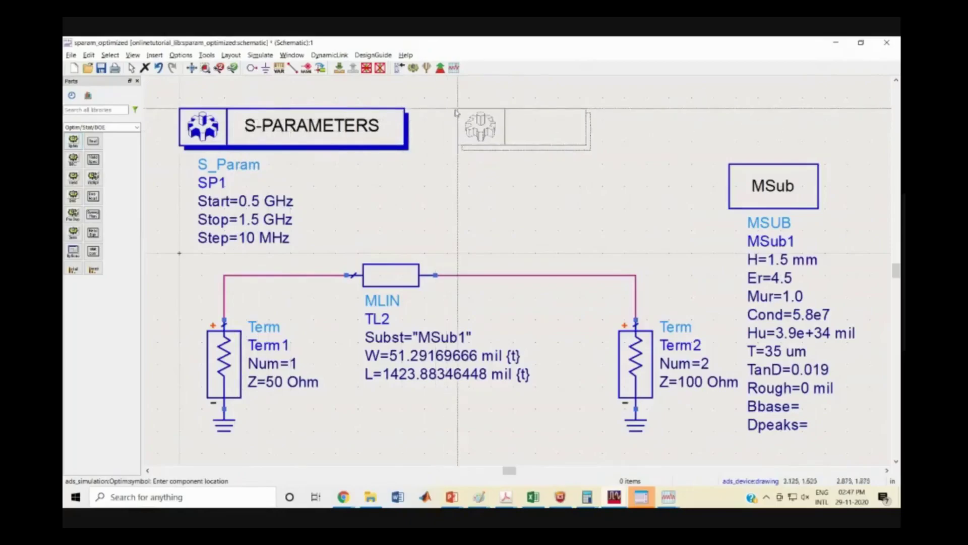
click(456, 113)
- Open Optim1's settings and change Number of iterations from 25 to 25000
key(Escape)
double_click(462, 121)
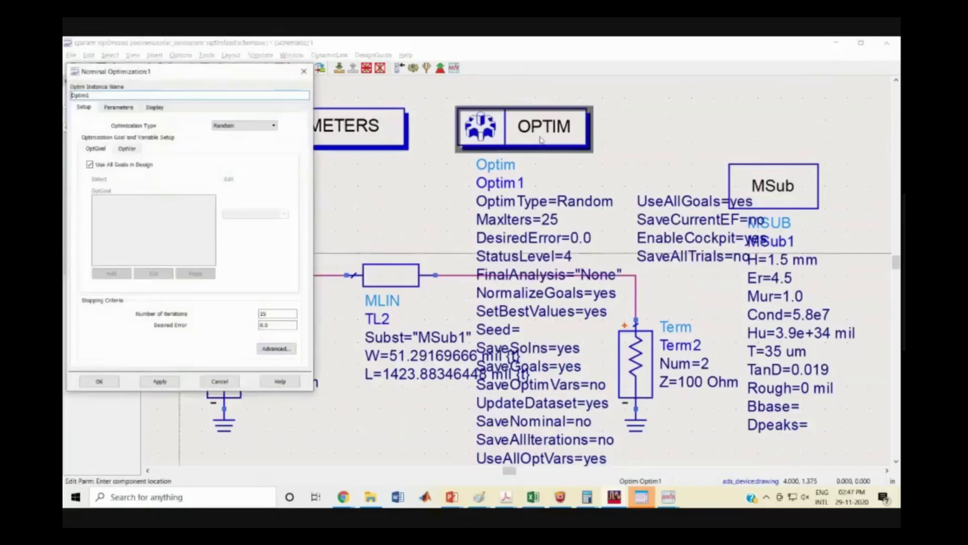
drag(166, 77, 430, 88)
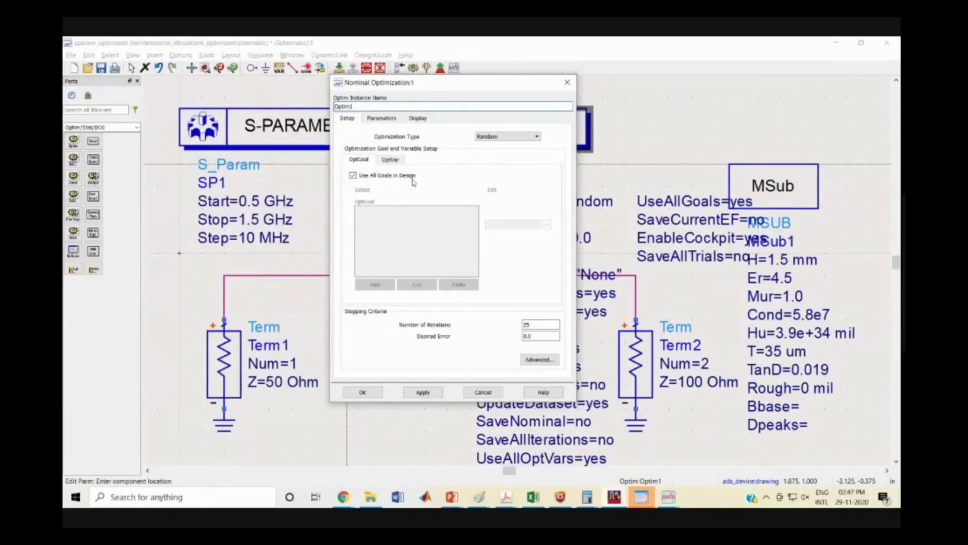
drag(464, 82, 301, 101)
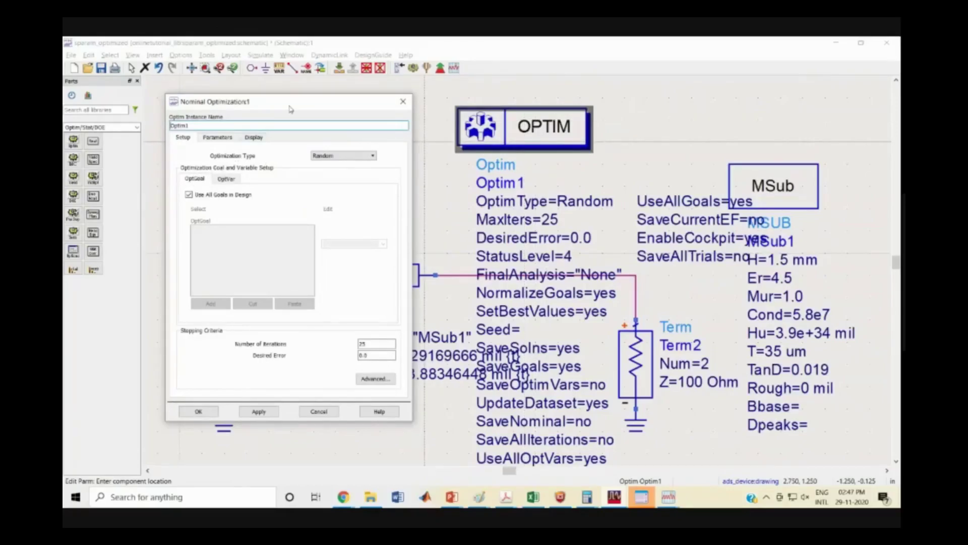
drag(290, 108, 455, 89)
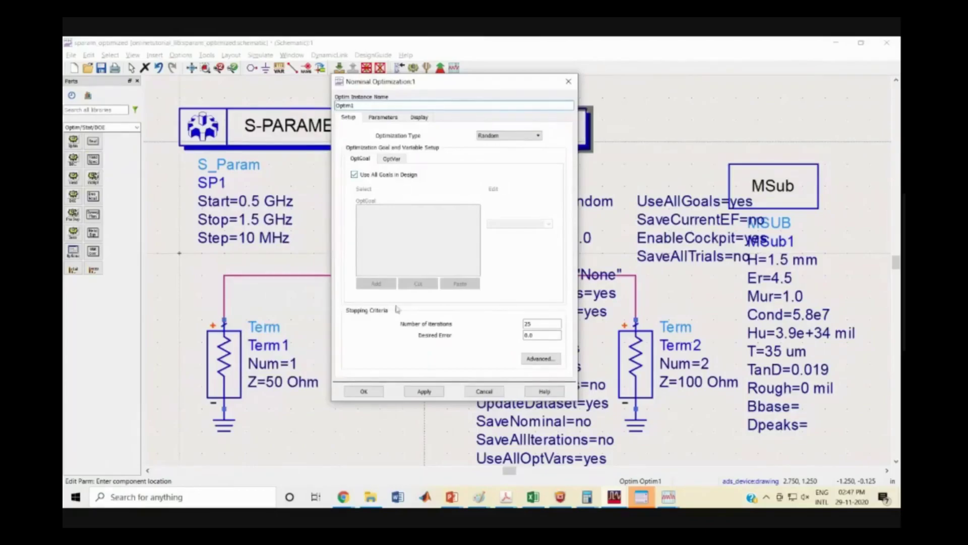
click(537, 324)
text(000)
click(533, 335)
click(391, 159)
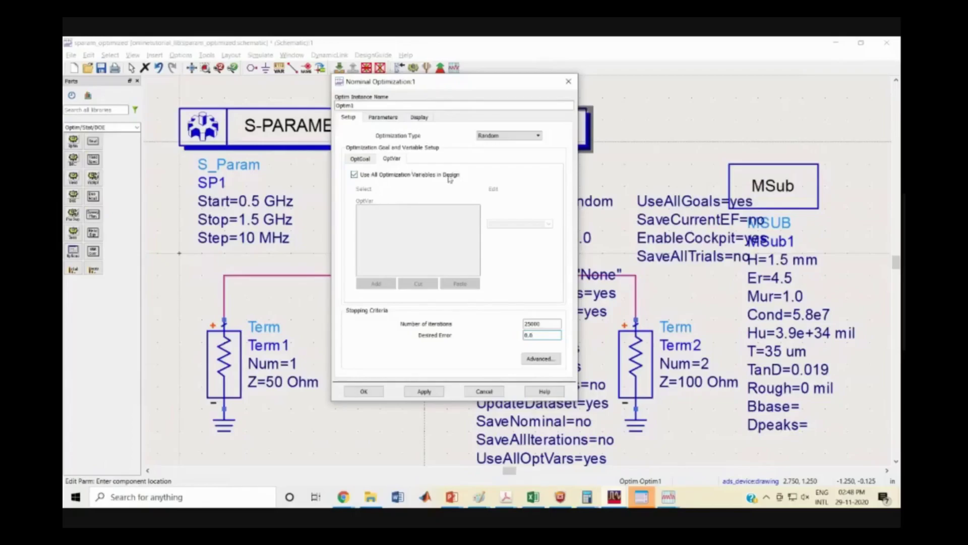
- Choose SP1 as the Final Analysis on the optimizer's Parameters tab
click(387, 118)
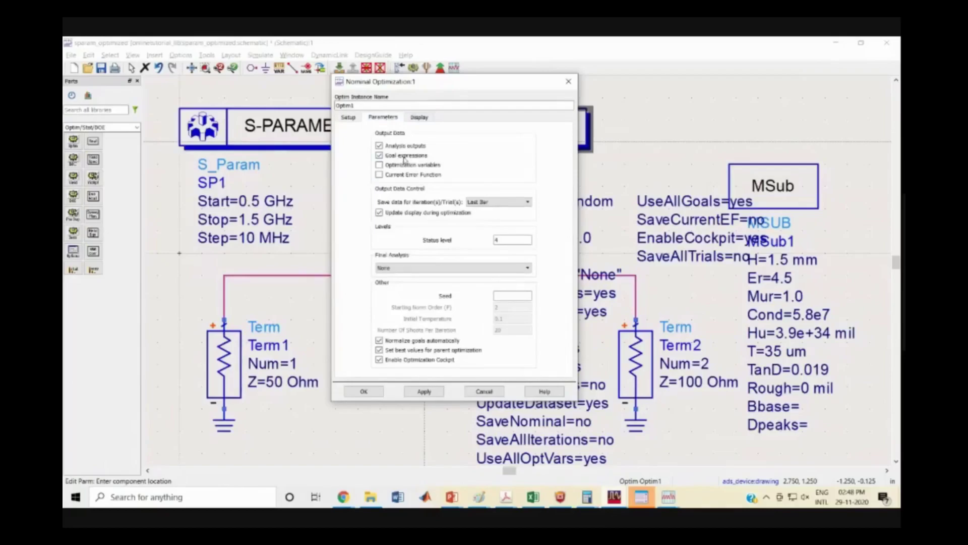
click(426, 267)
click(418, 284)
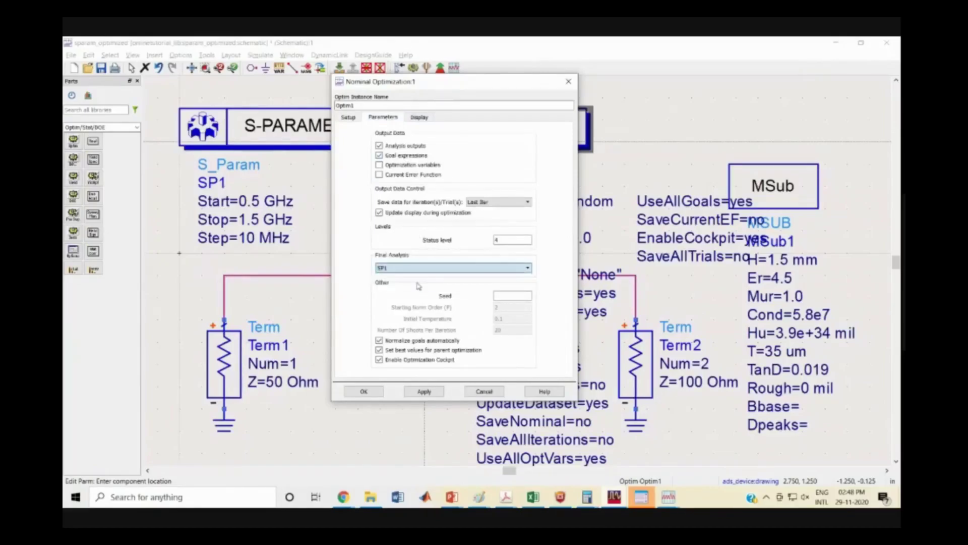
click(522, 239)
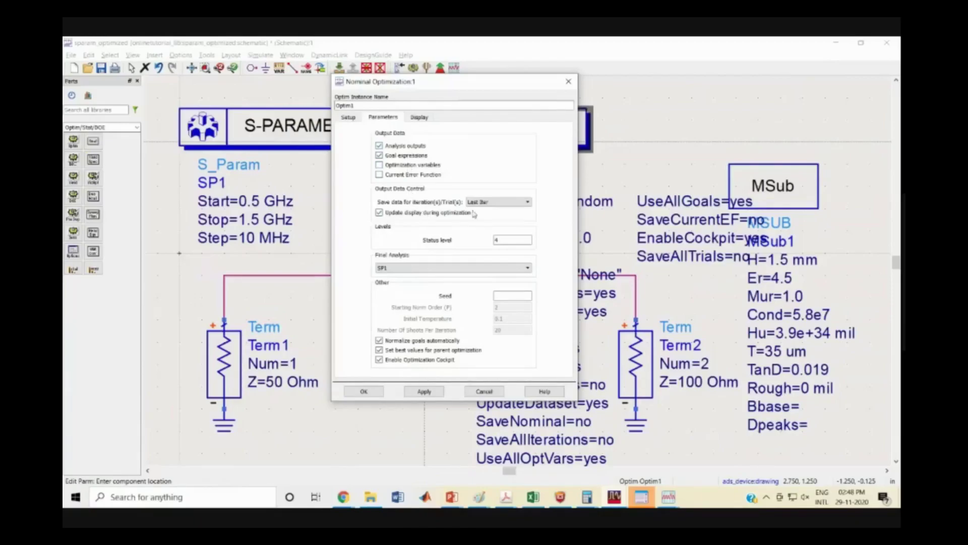
- Clear all displayed OPTIM parameters on the Display tab and apply with OK
click(419, 117)
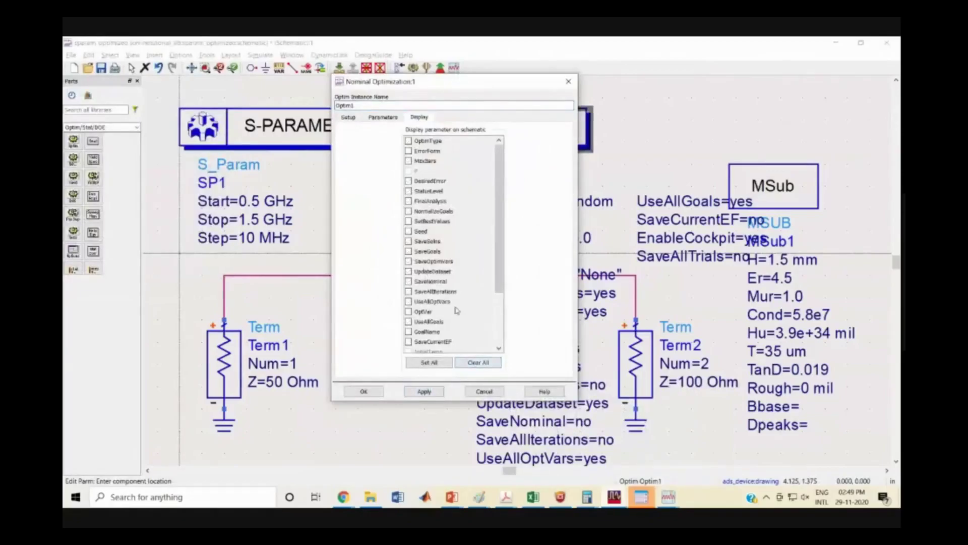
click(368, 392)
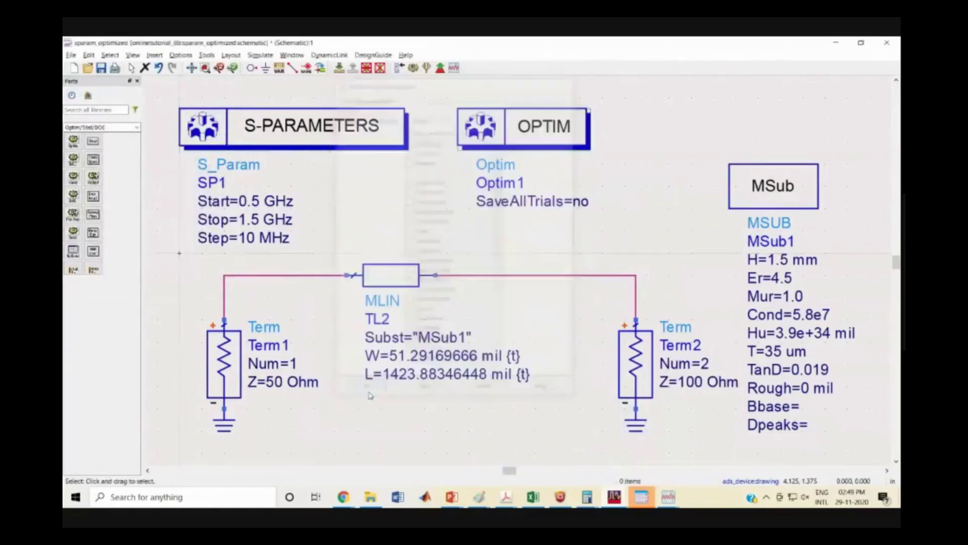
click(542, 138)
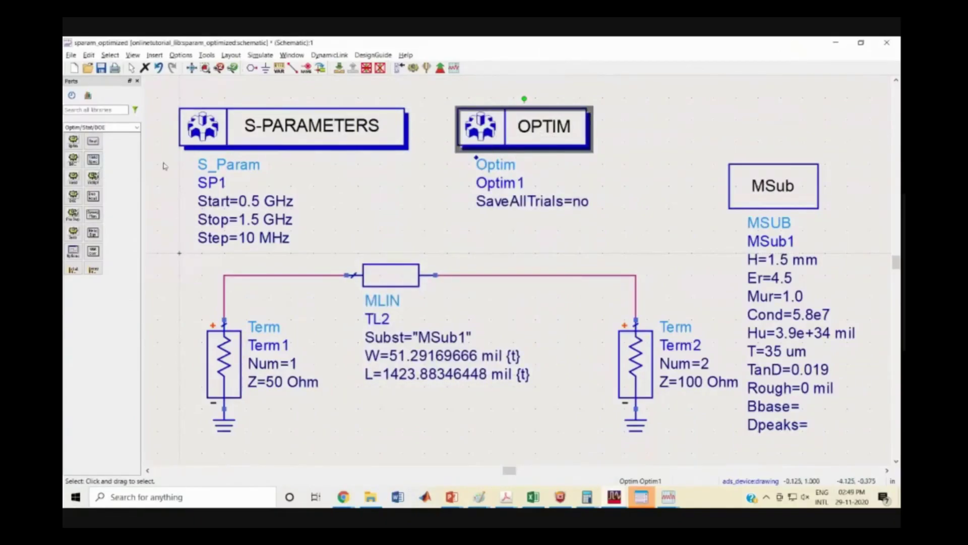
- Place a GOAL component beside OPTIM and enter dB(S(1,1)) as its expression
click(92, 143)
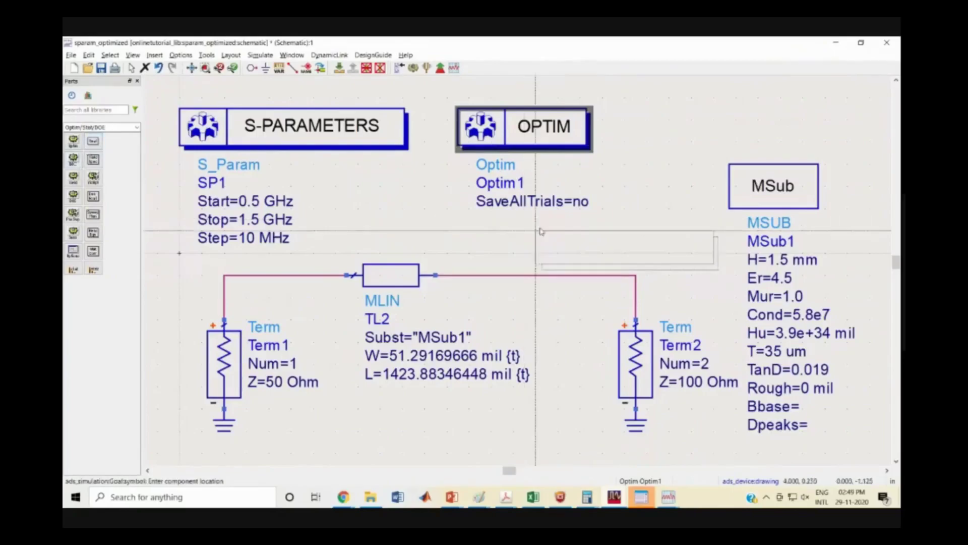
click(605, 109)
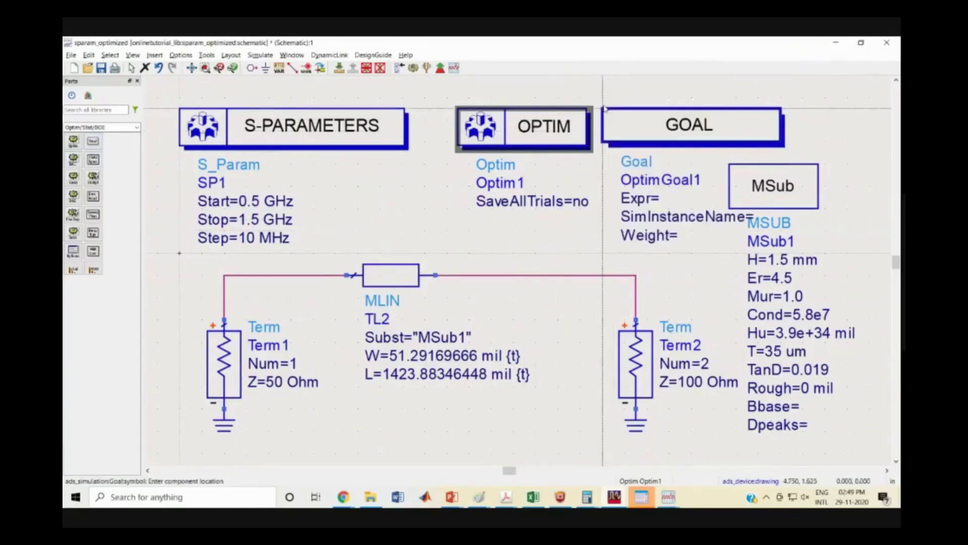
key(Escape)
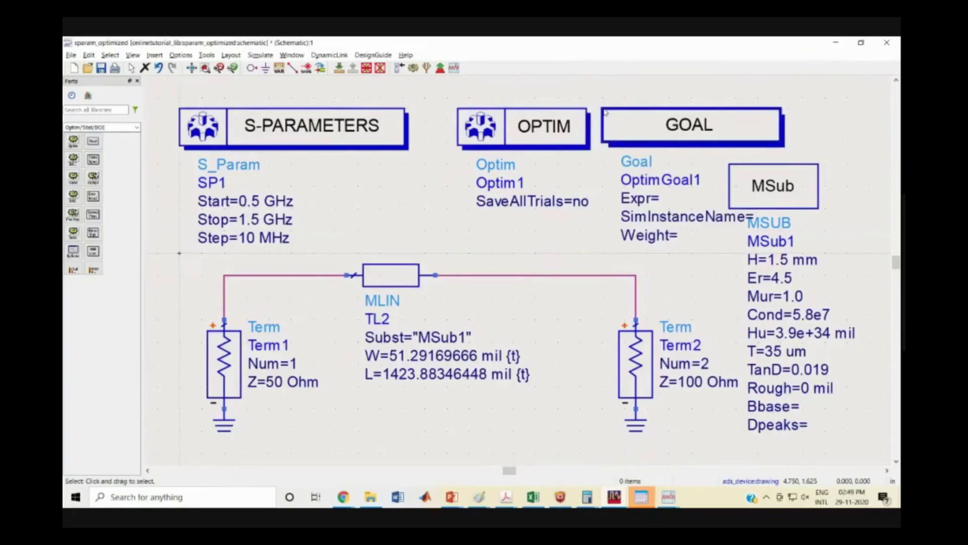
double_click(650, 132)
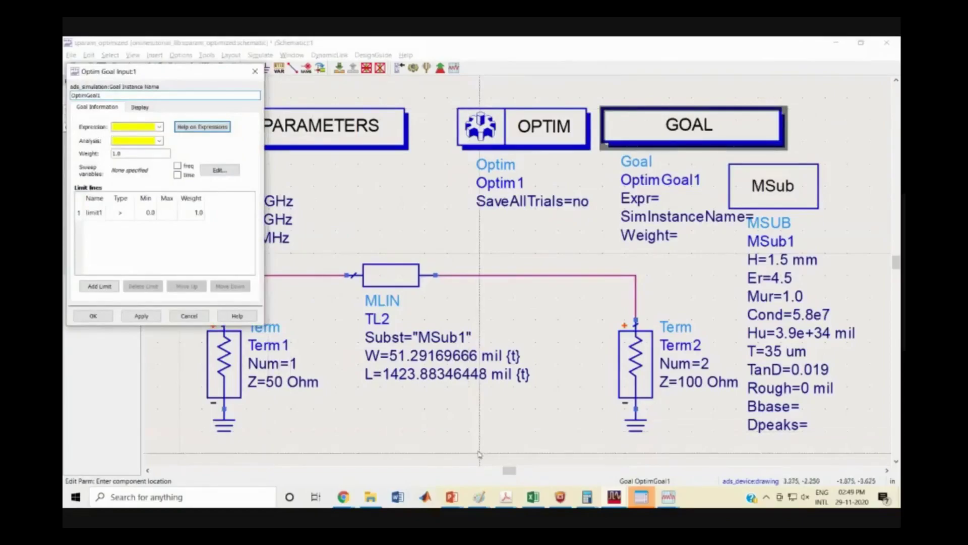
click(667, 500)
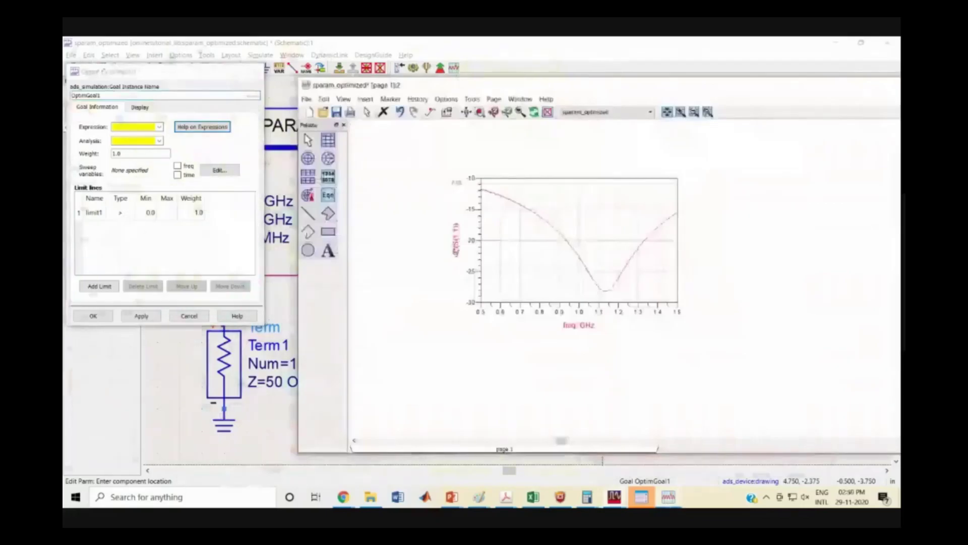
click(139, 128)
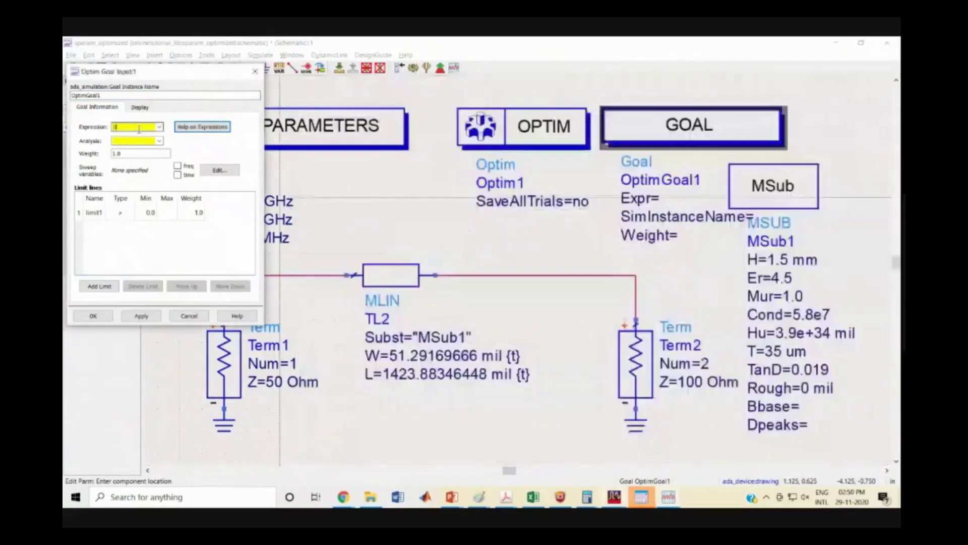
text(dB)
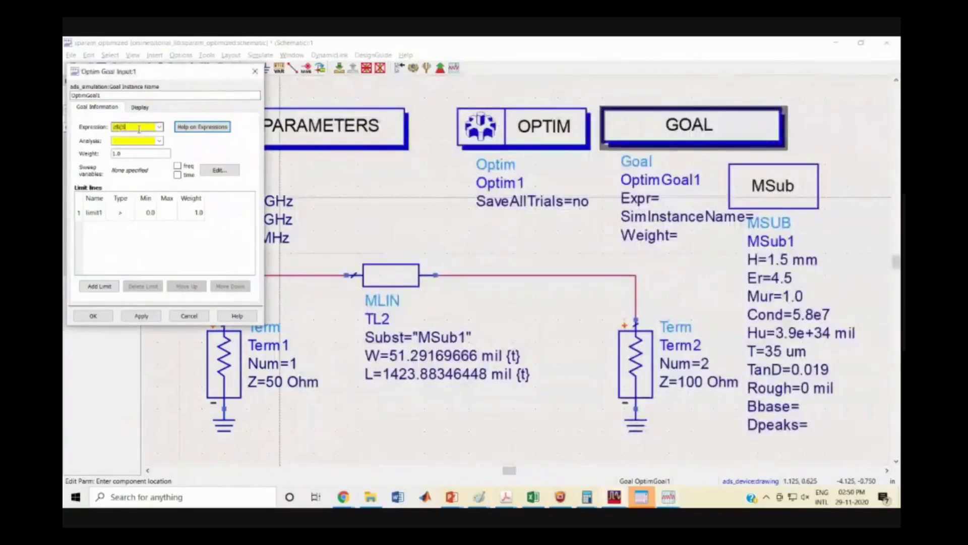
text((S(1,1)
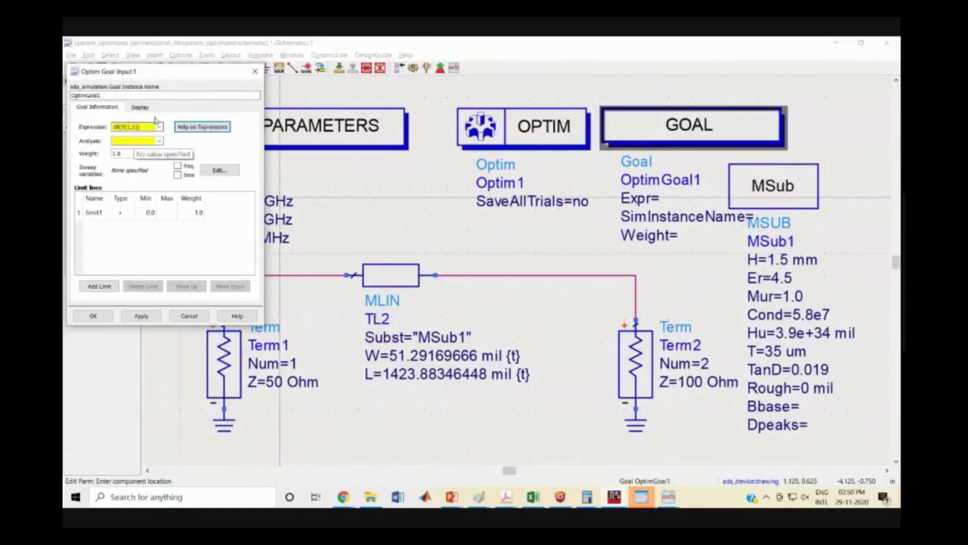
drag(162, 71, 551, 120)
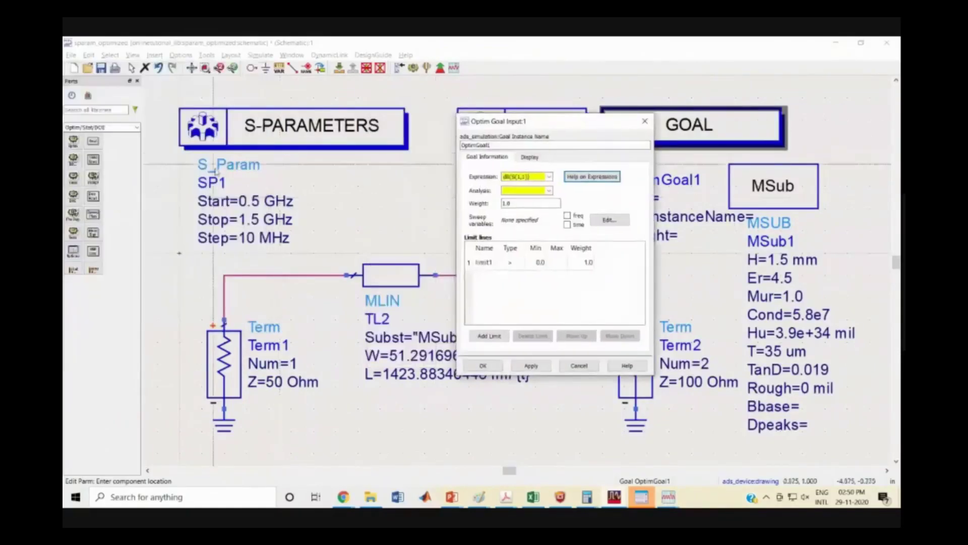
- Set the goal's analysis to SP1 and bring up limit1's comparison type choices
click(548, 191)
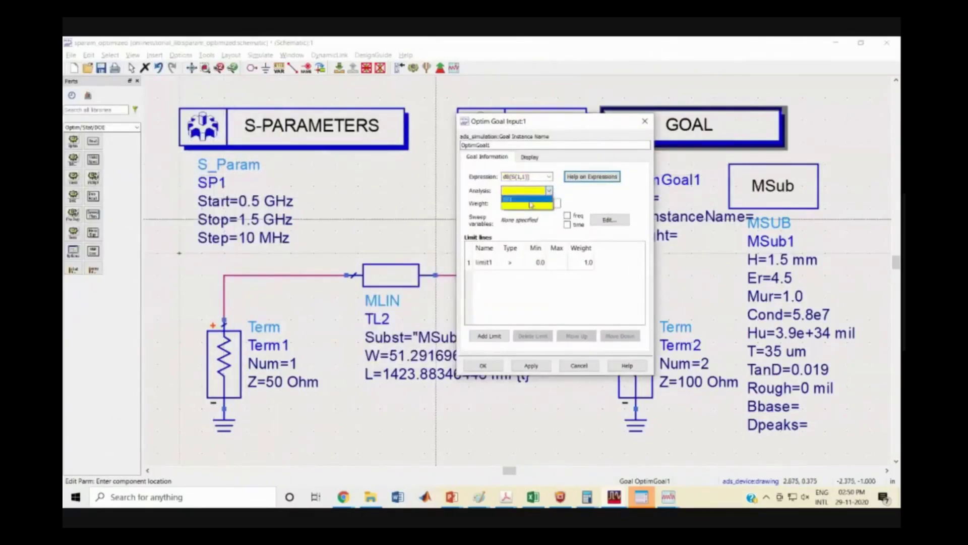
click(530, 201)
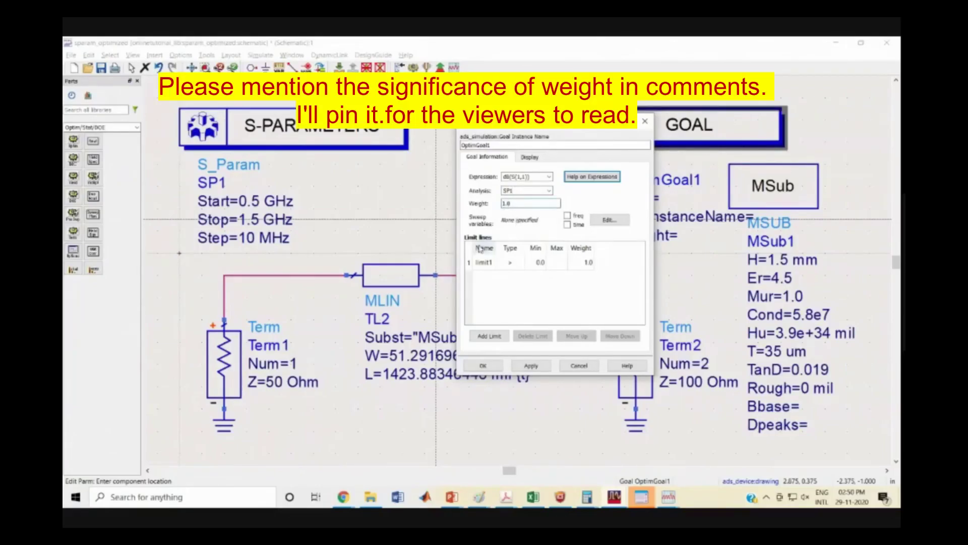
drag(563, 131, 385, 95)
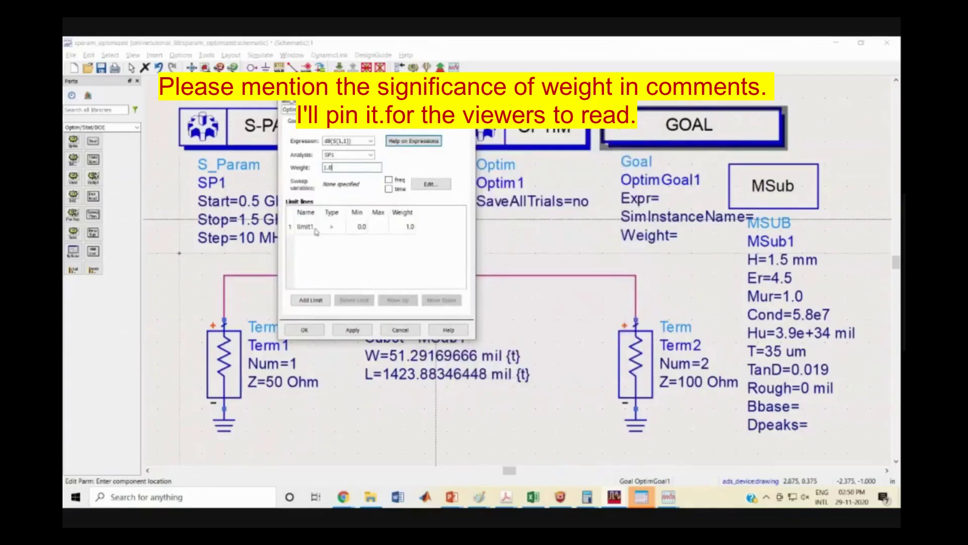
click(339, 230)
click(339, 228)
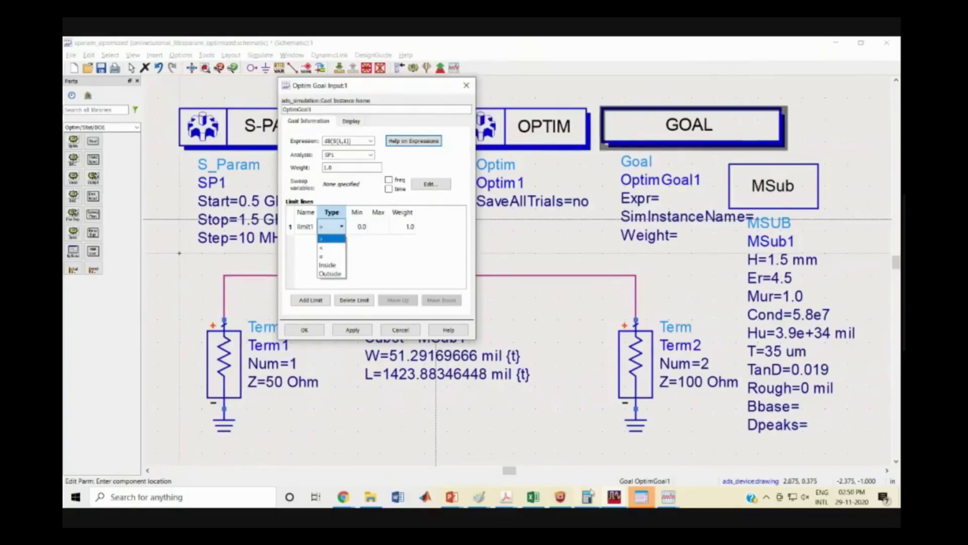
- Save and close the old sparam data display window
click(669, 498)
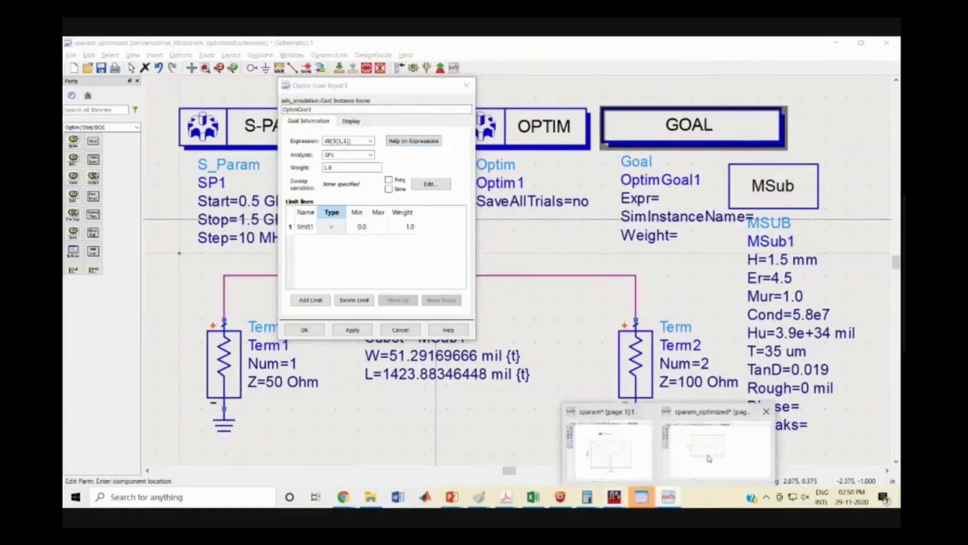
mouse_move(700, 458)
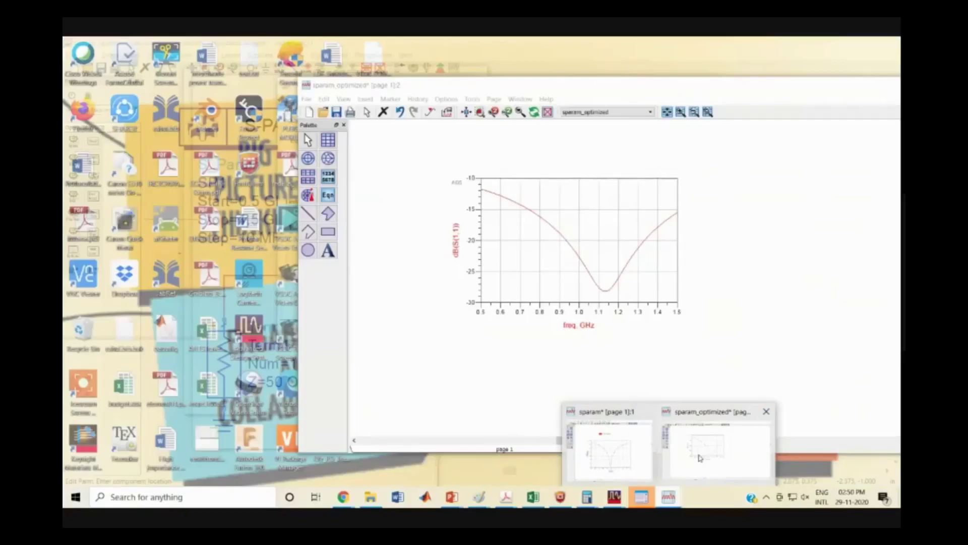
click(700, 458)
click(439, 274)
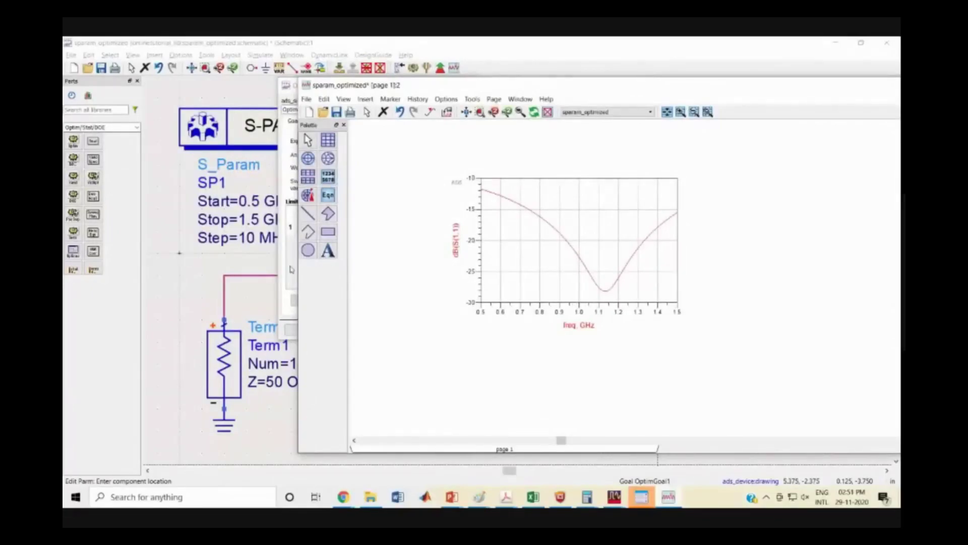
click(292, 269)
- Set limit1 to a less-than condition with Max -40
click(334, 228)
click(343, 230)
click(341, 227)
click(336, 248)
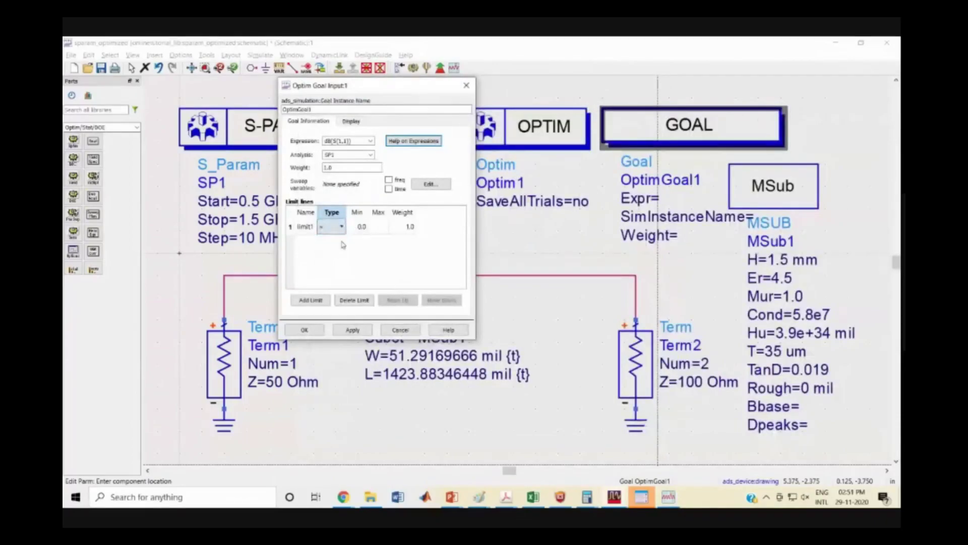
double_click(380, 222)
text(-40)
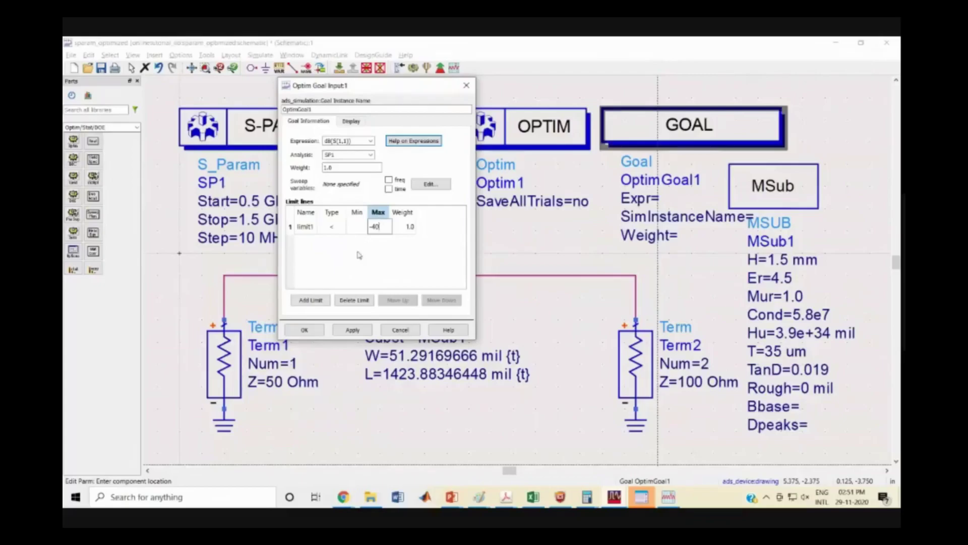
click(411, 226)
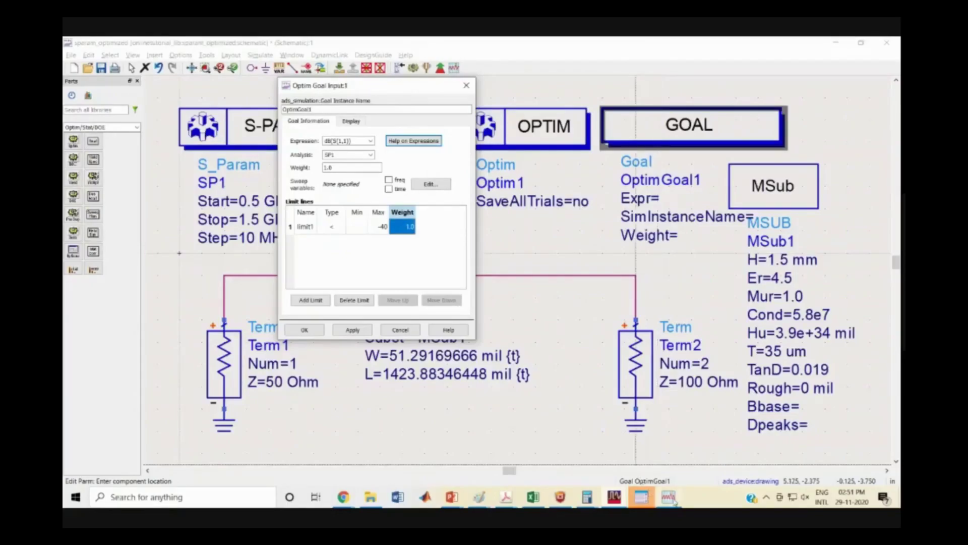
- Bring the sparam_optimized plot window forward and move it lower on screen
mouse_move(669, 499)
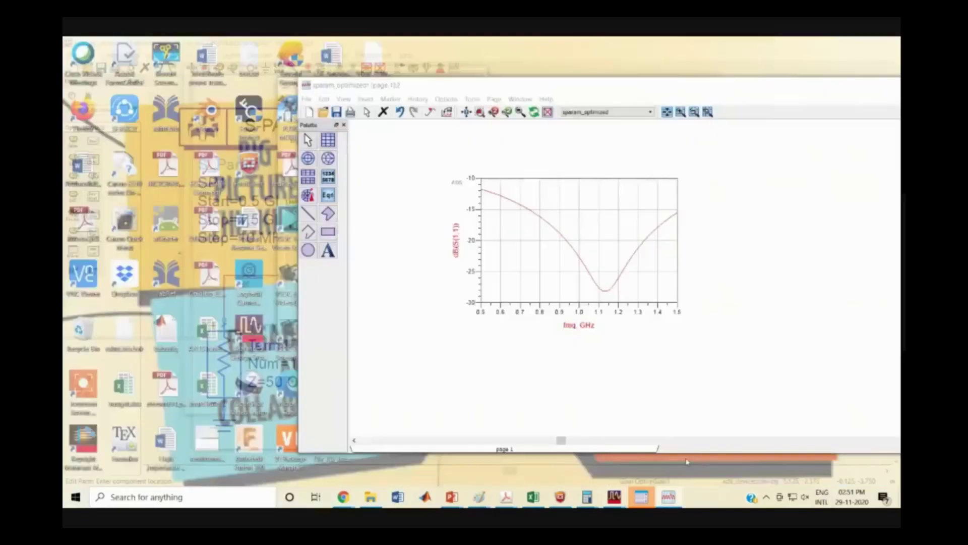
click(686, 462)
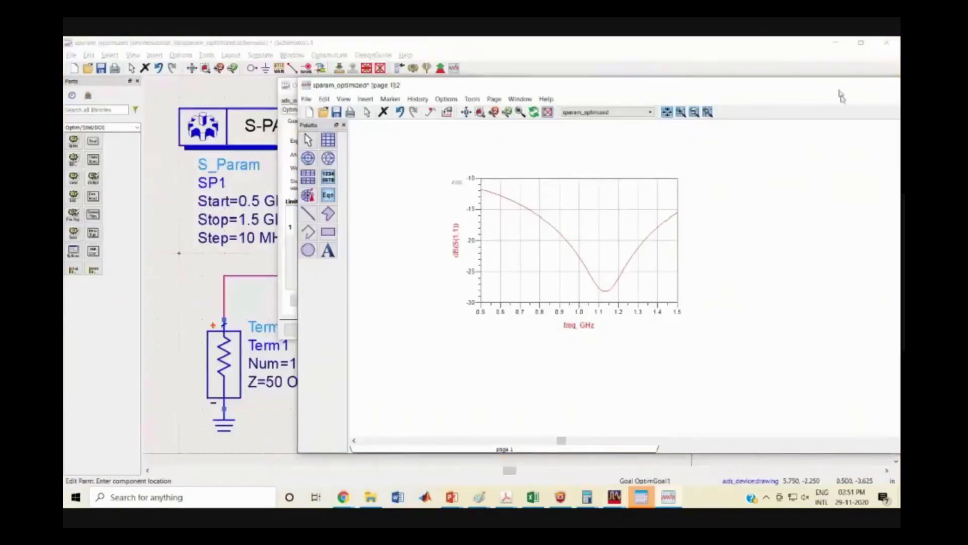
drag(841, 94, 852, 128)
- Add frequency as a sweep variable to the goal's limit1, in GHz
click(416, 95)
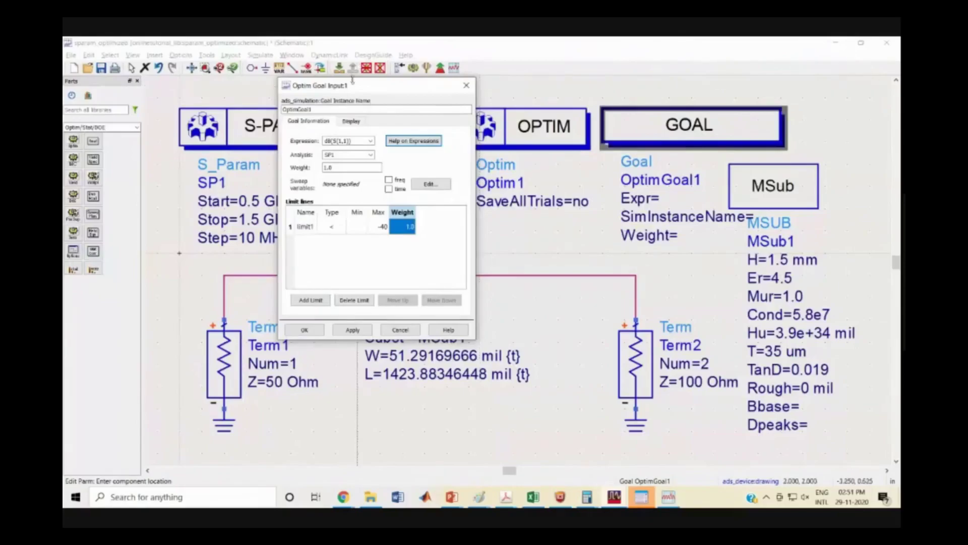
drag(355, 89, 595, 236)
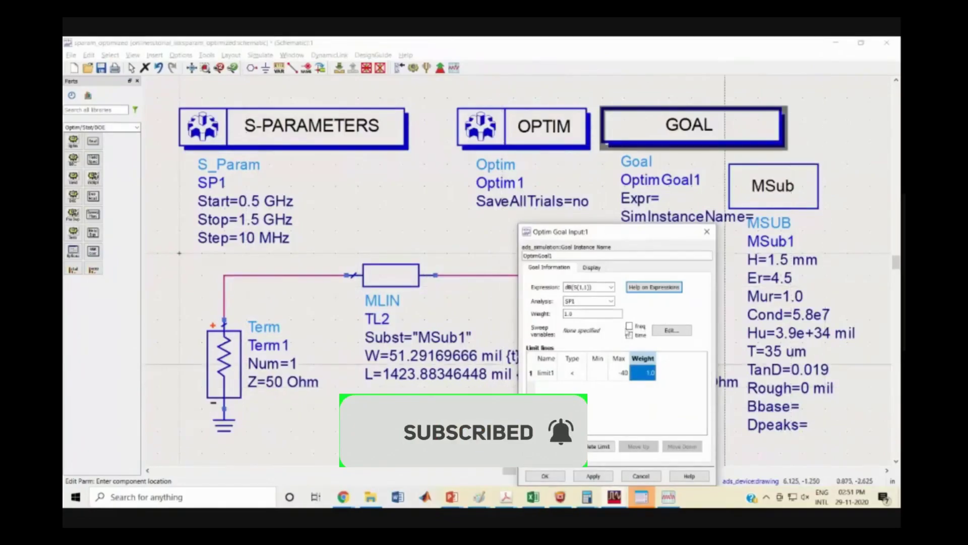
click(629, 326)
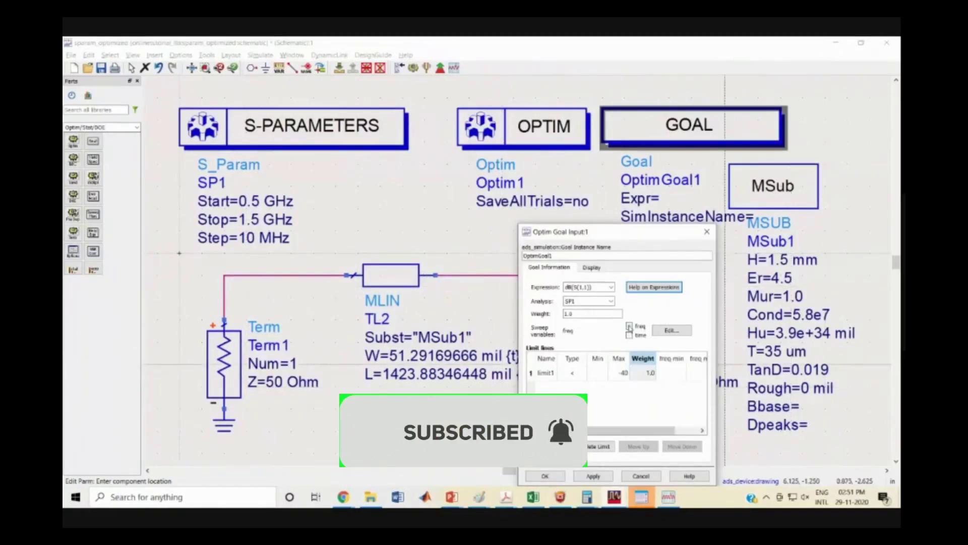
click(648, 373)
drag(644, 430, 666, 431)
double_click(662, 372)
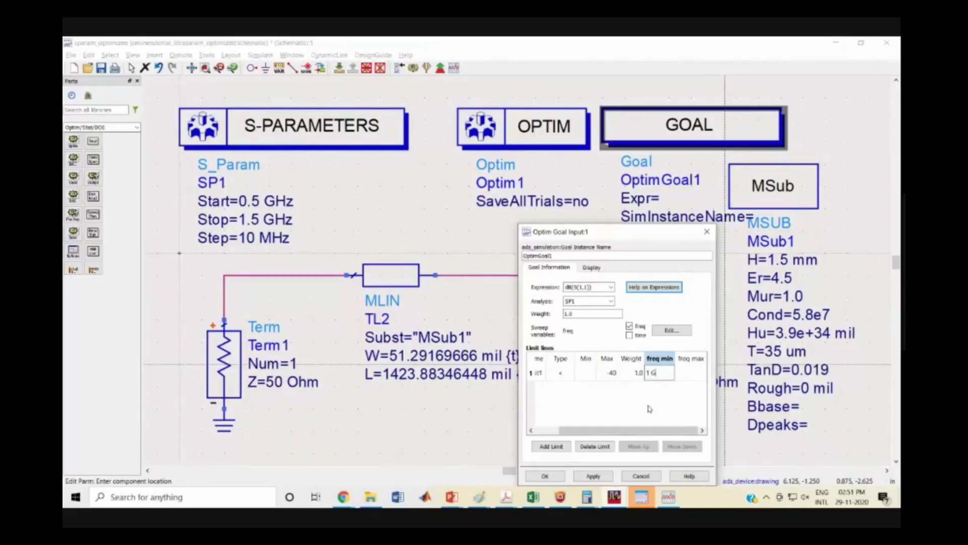
text(h)
key(BackSpace)
text(Hz)
- Set limit1's freq min to 0.999 GHz and freq max to 1.001 GHz, and apply the goal
click(690, 377)
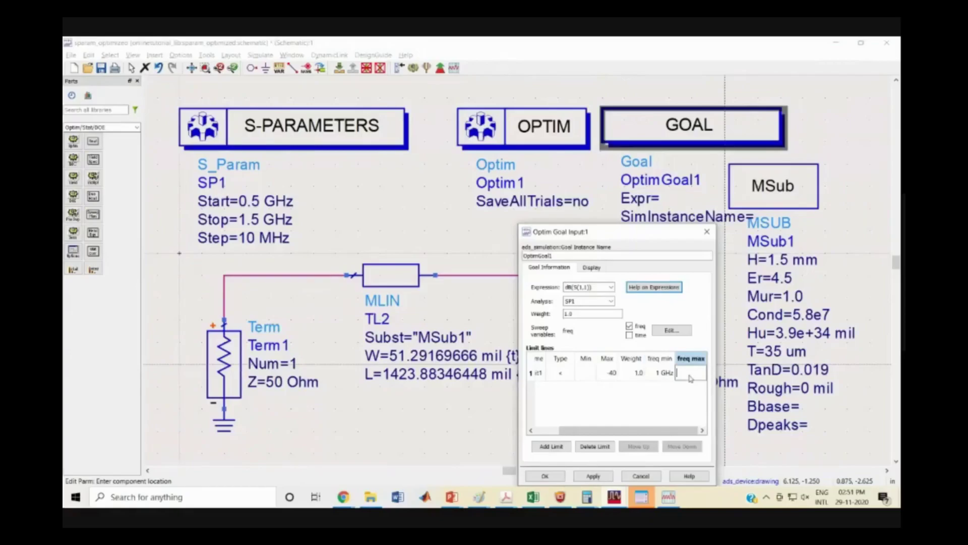
click(650, 373)
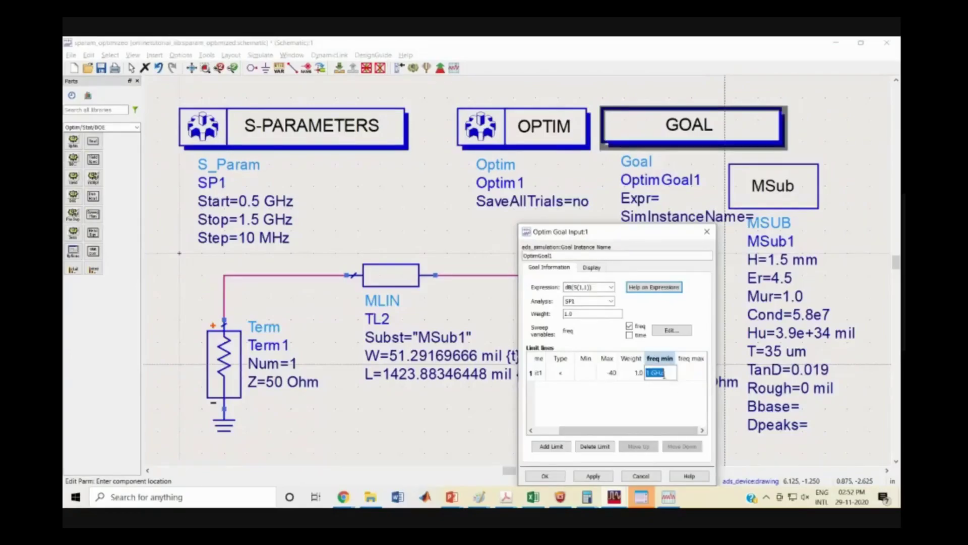
double_click(648, 373)
text(0.999)
key(Return)
click(686, 373)
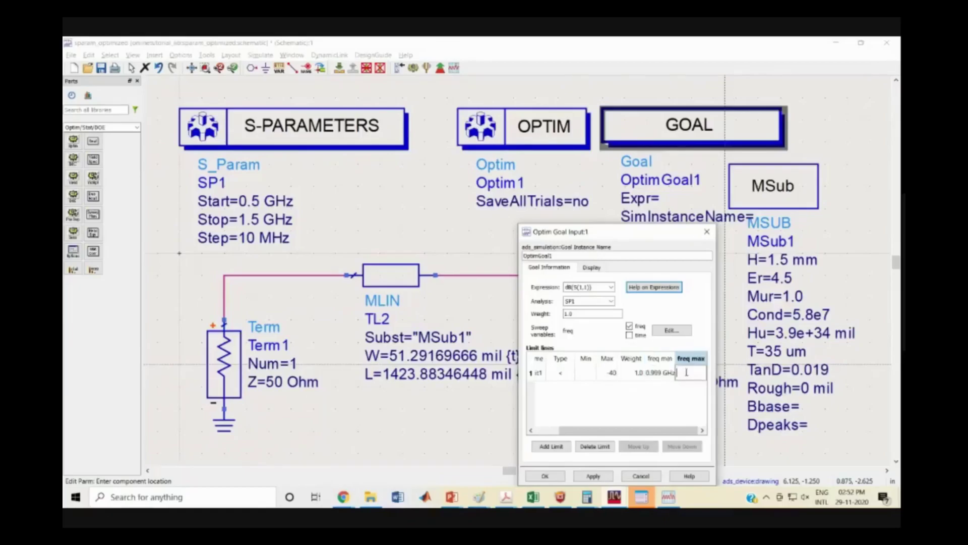
text(1.001 GHz)
key(Return)
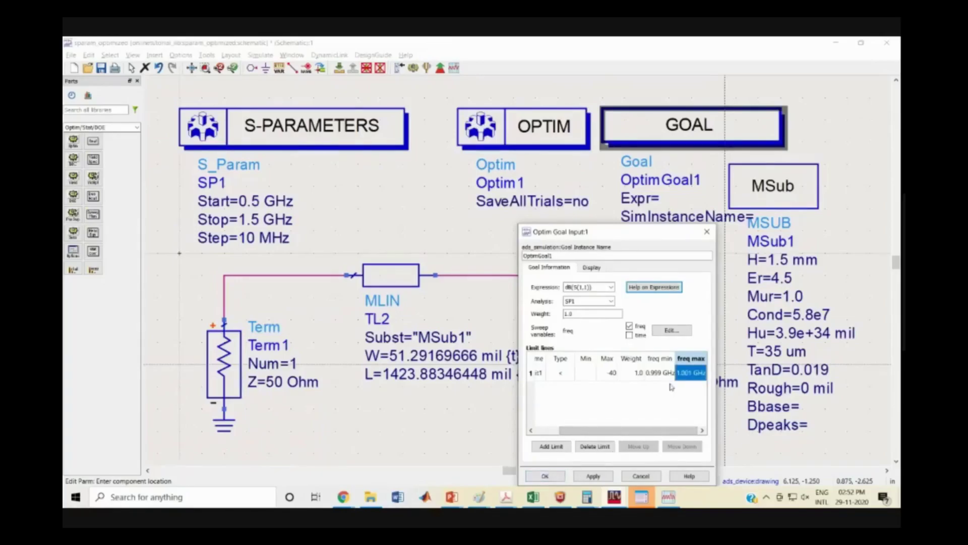
click(547, 476)
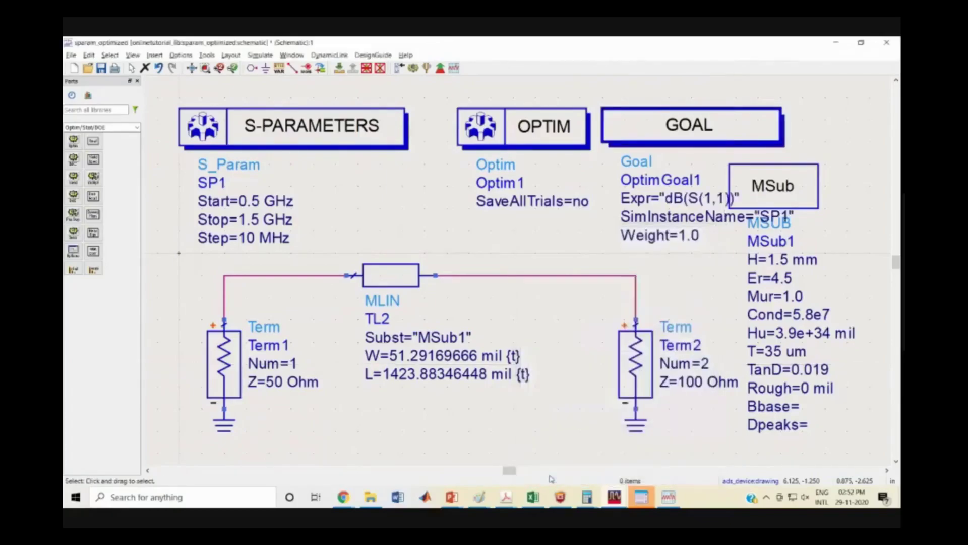
- Confirm the GOAL settings are unchanged and bring up the Simulate menu
double_click(603, 209)
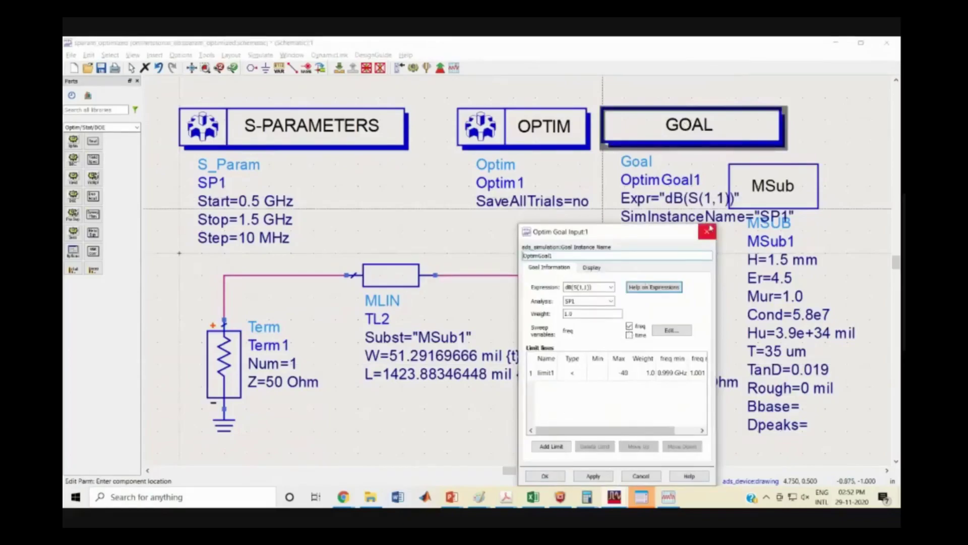
click(707, 232)
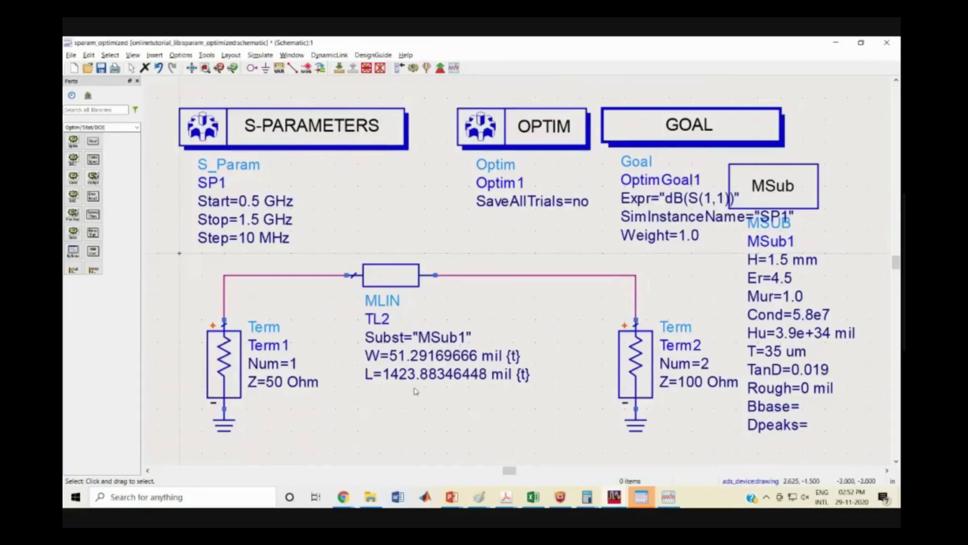
click(261, 55)
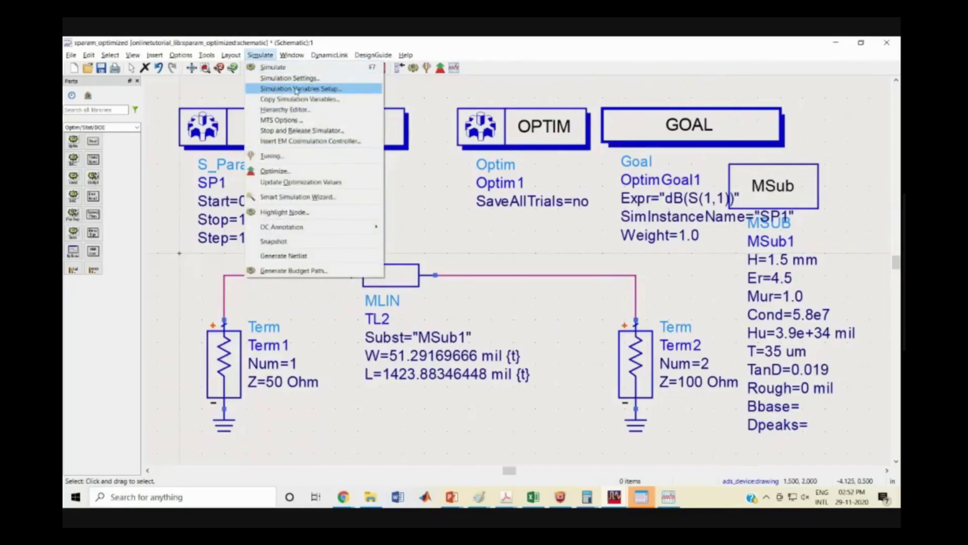
- In Simulation Variables Setup, untick Tune for TL2's W and L
click(305, 89)
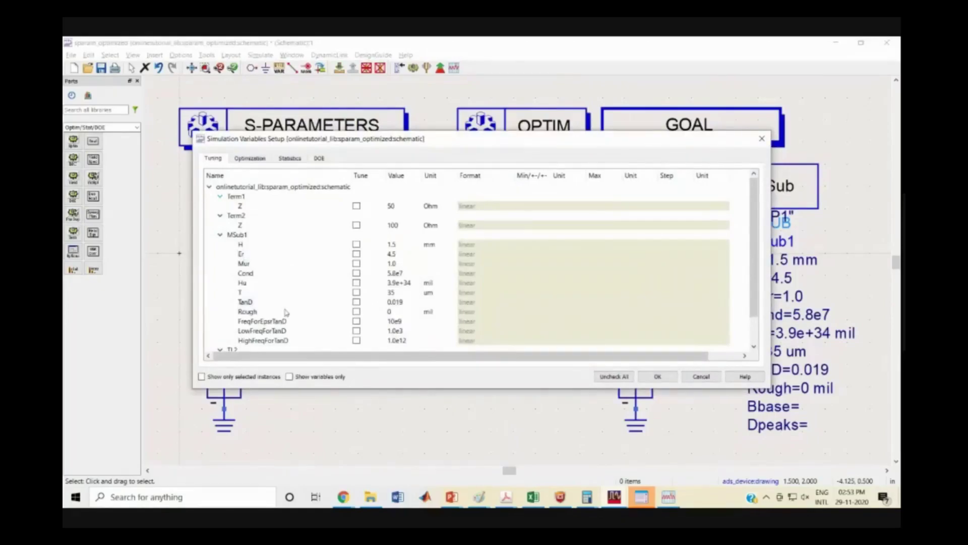
scroll(321, 297, down, 1)
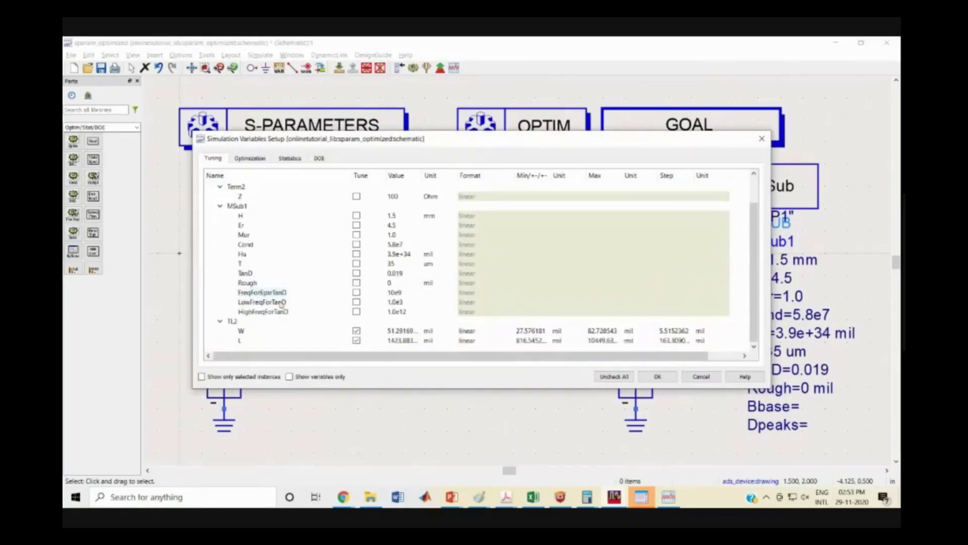
scroll(323, 250, up, 1)
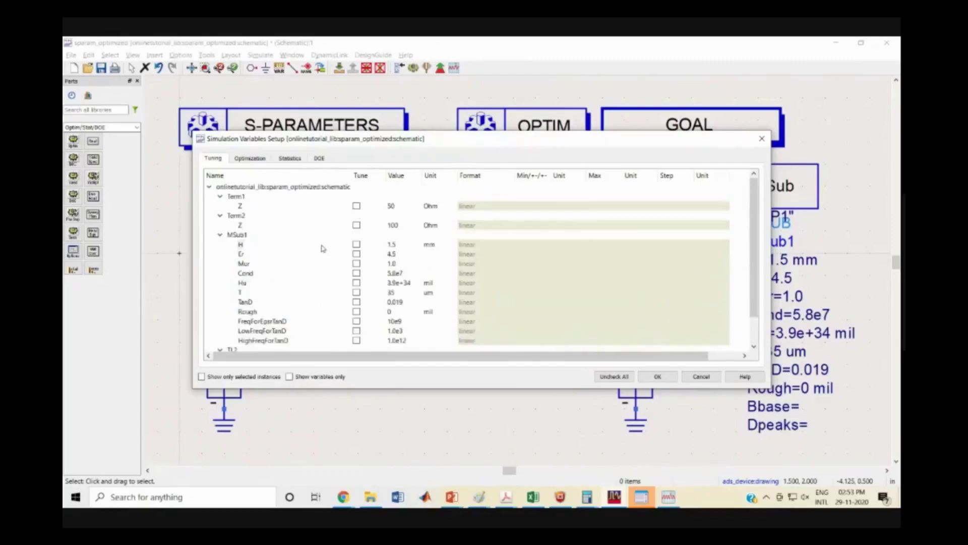
scroll(349, 303, down, 1)
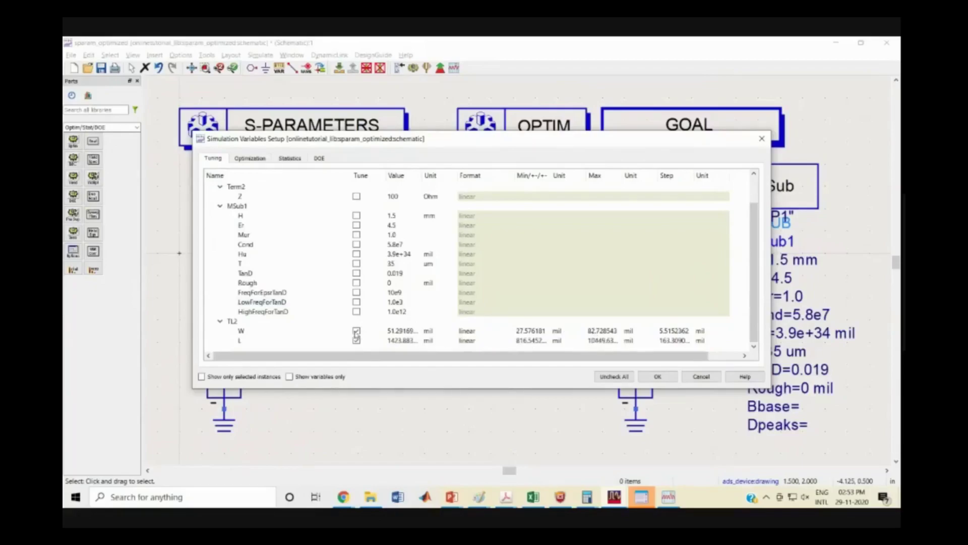
click(356, 331)
click(357, 340)
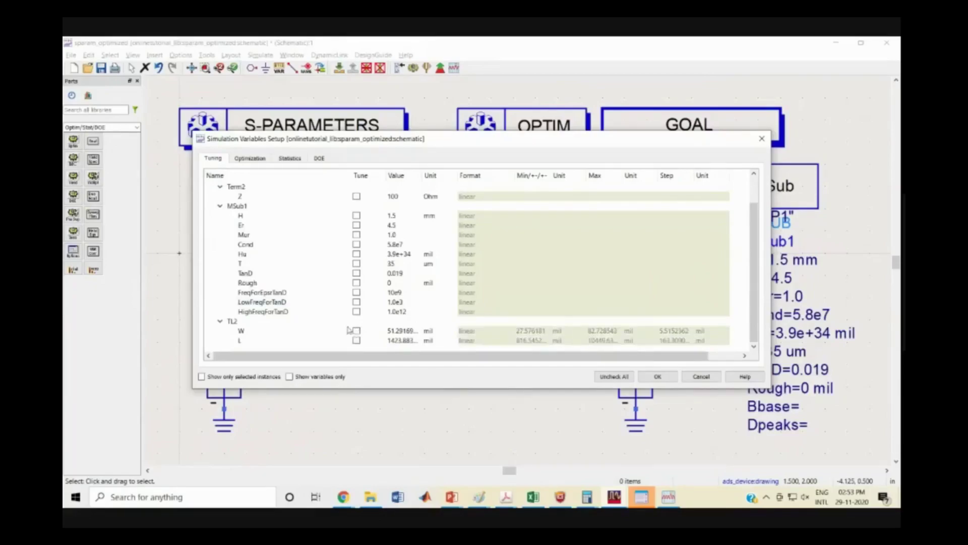
- Mark TL2's W and L as optimization variables on the Optimization tab
click(255, 160)
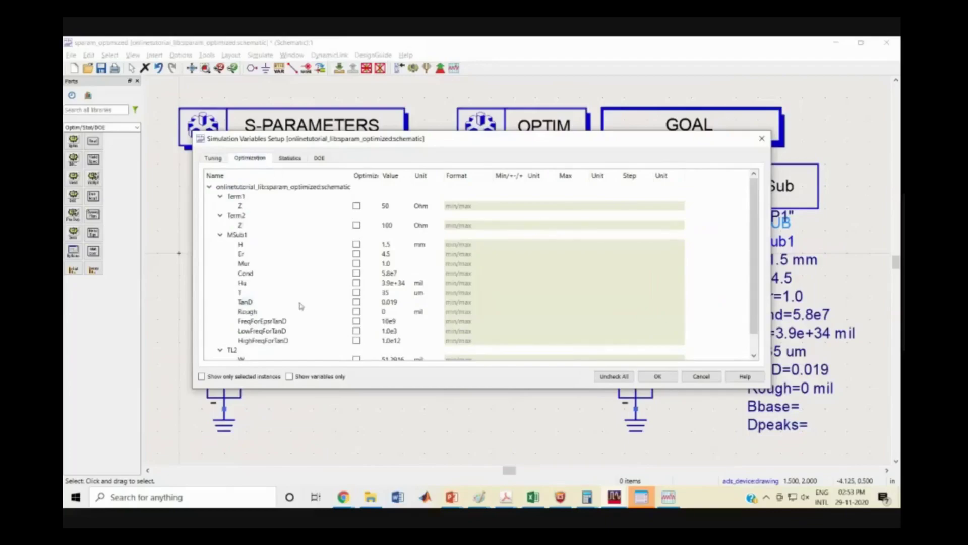
scroll(301, 306, down, 1)
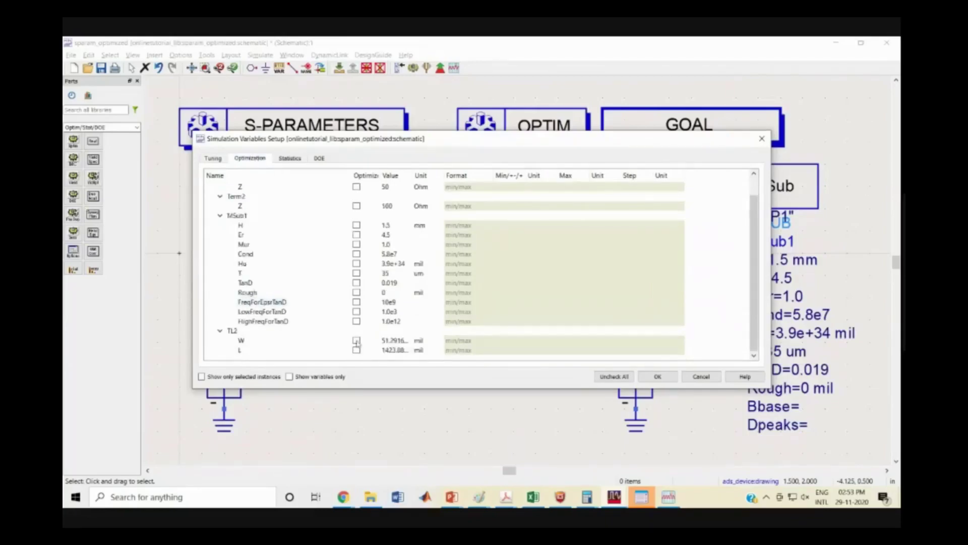
click(356, 340)
click(356, 350)
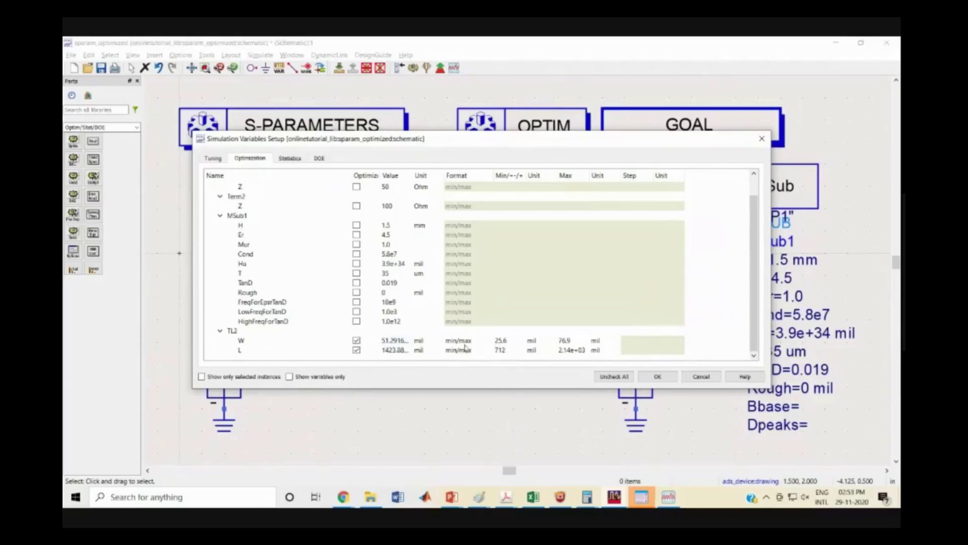
- Limit W to 50–53 mil and L to 1410–1440 mil, and apply
click(514, 340)
text(5)
click(568, 342)
text(5)
click(498, 350)
text(1400)
key(BackSpace)
key(BackSpace)
click(571, 350)
text(1)
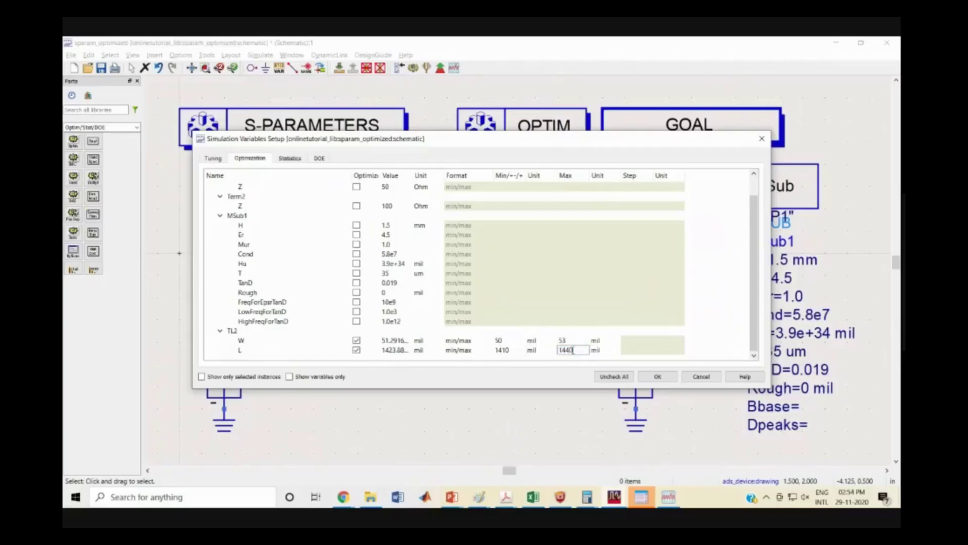
click(670, 380)
click(657, 377)
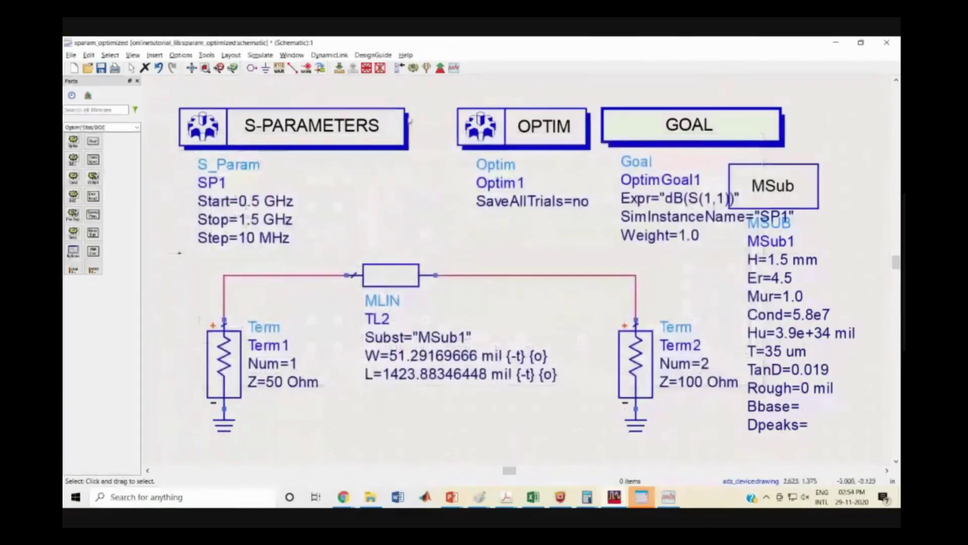
- Run the optimization and update the design with TL2 W=52.9701 mil, L=1439.92 mil
click(453, 67)
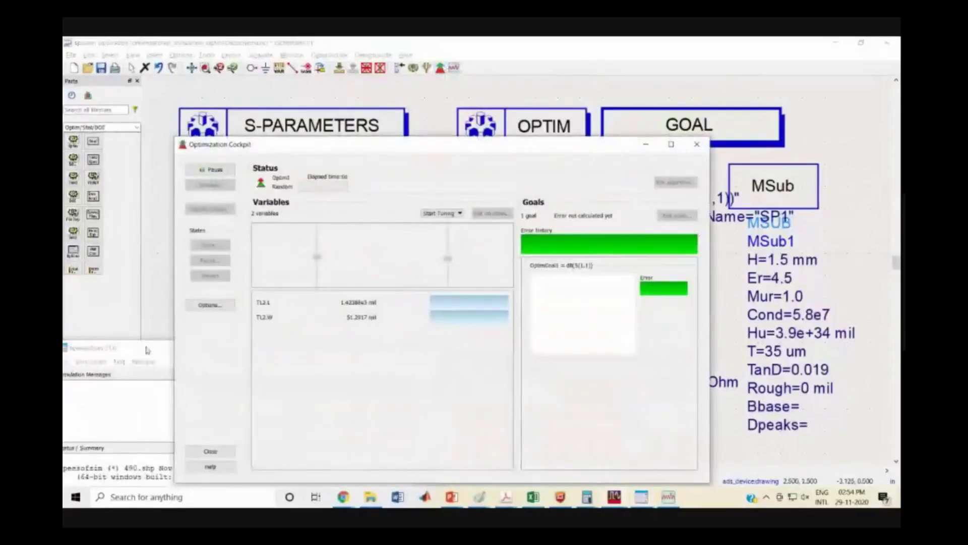
click(315, 323)
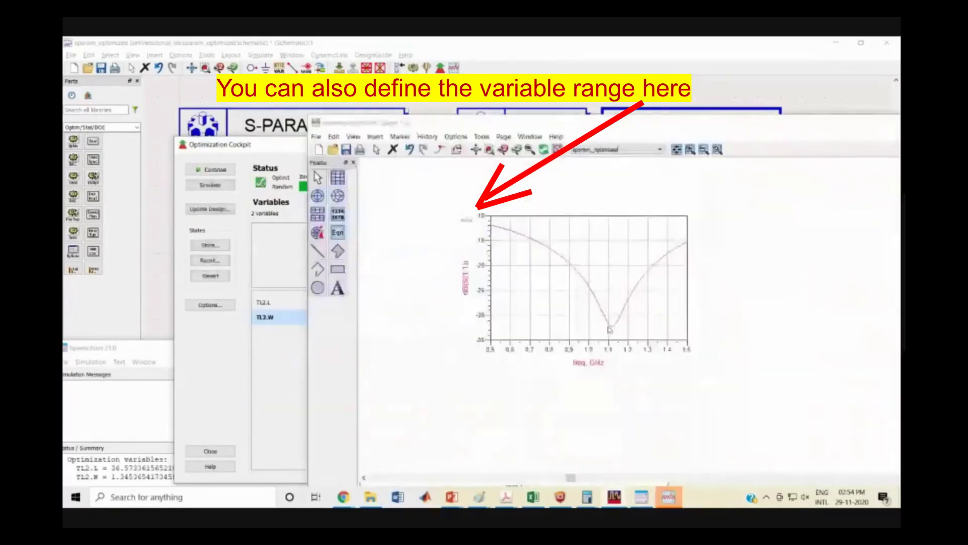
click(273, 375)
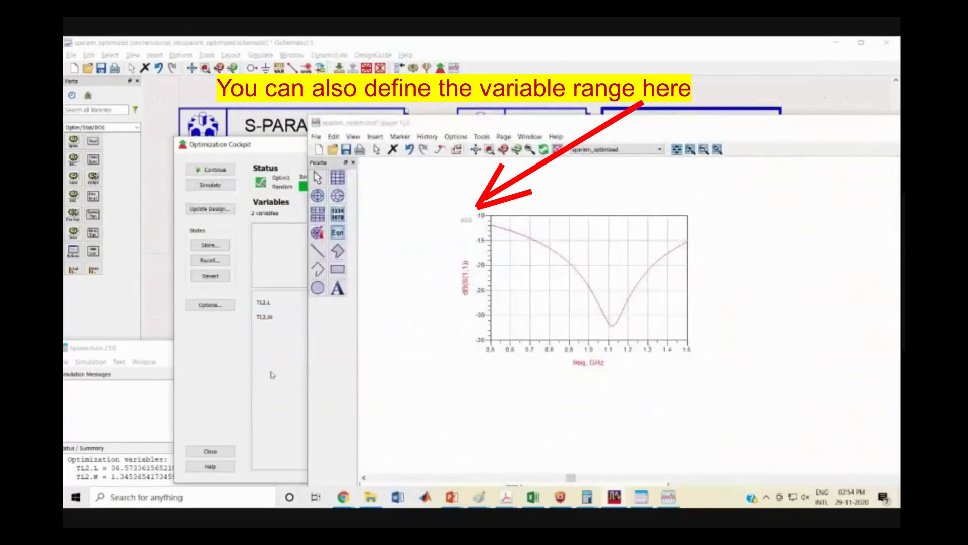
click(269, 149)
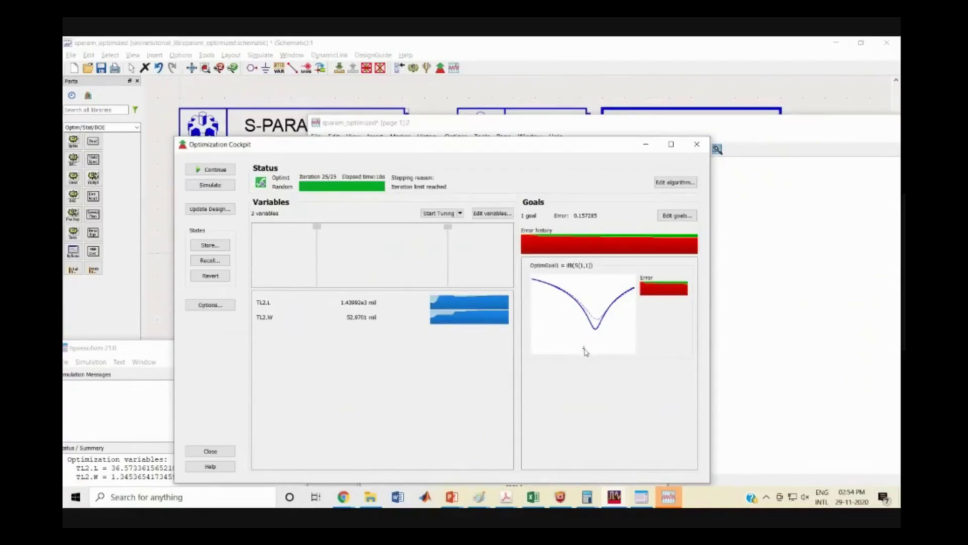
mouse_move(585, 352)
click(501, 215)
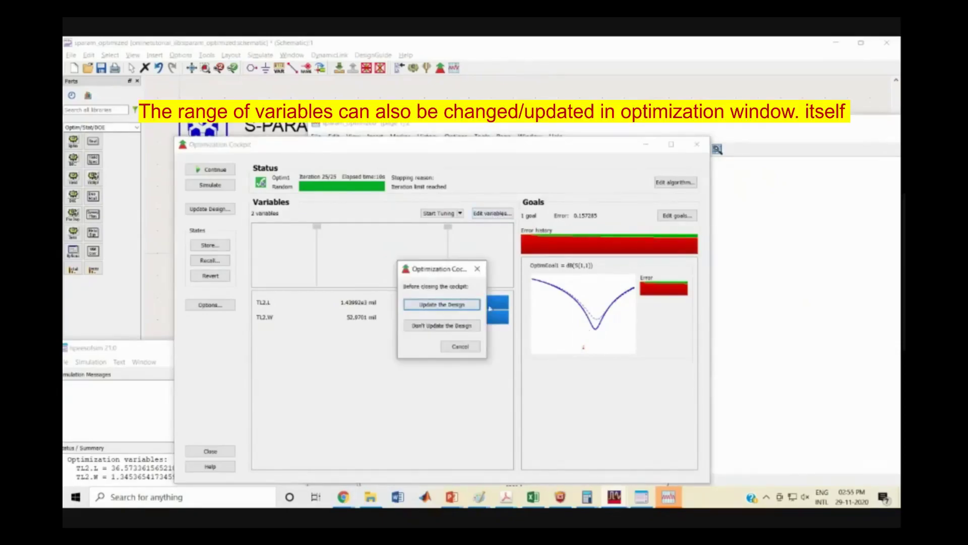
click(444, 305)
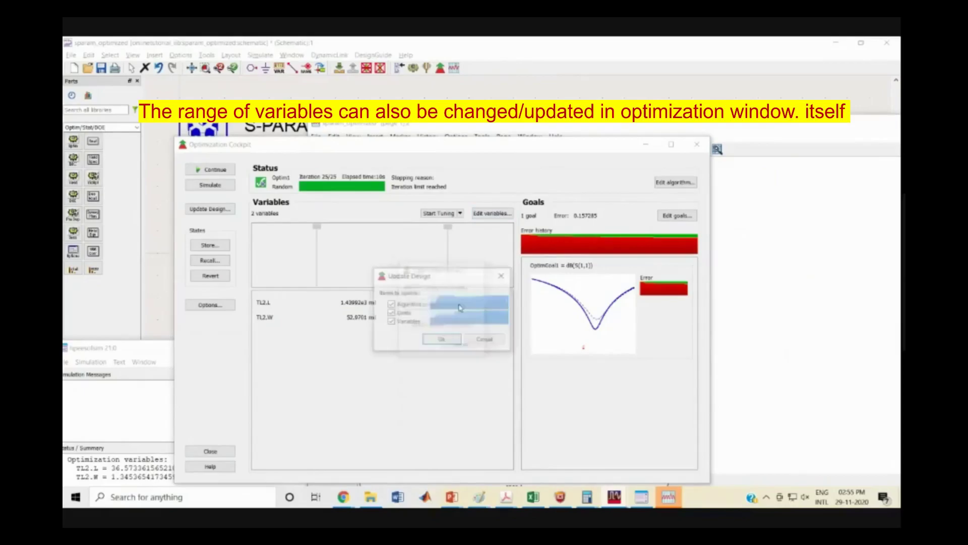
click(440, 341)
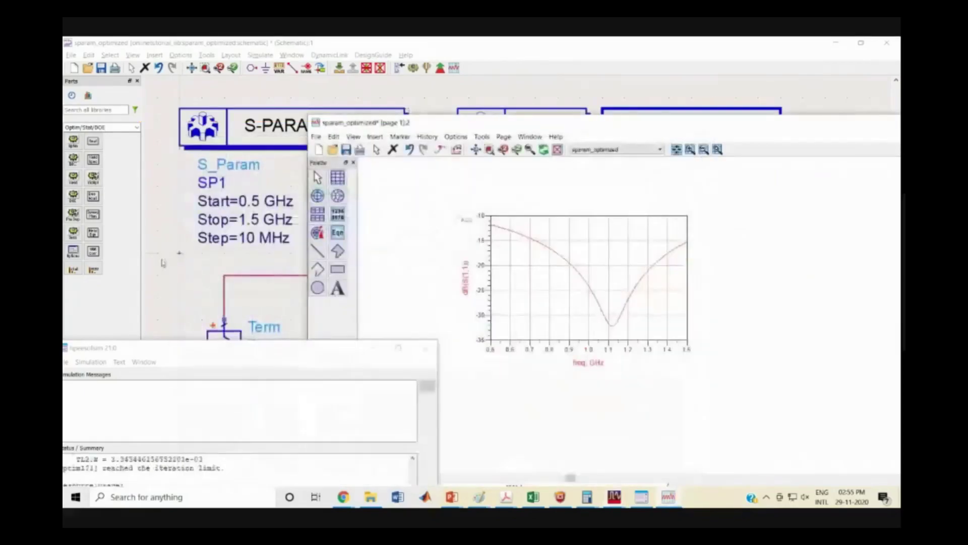
- Widen W max to 58 mil and L max to 1460 mil, then rerun the optimization
click(260, 55)
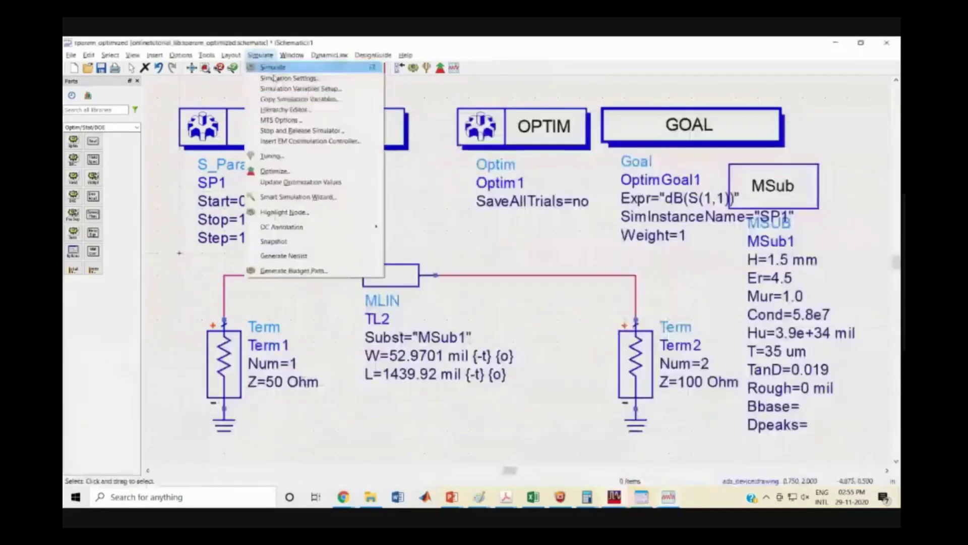
click(295, 91)
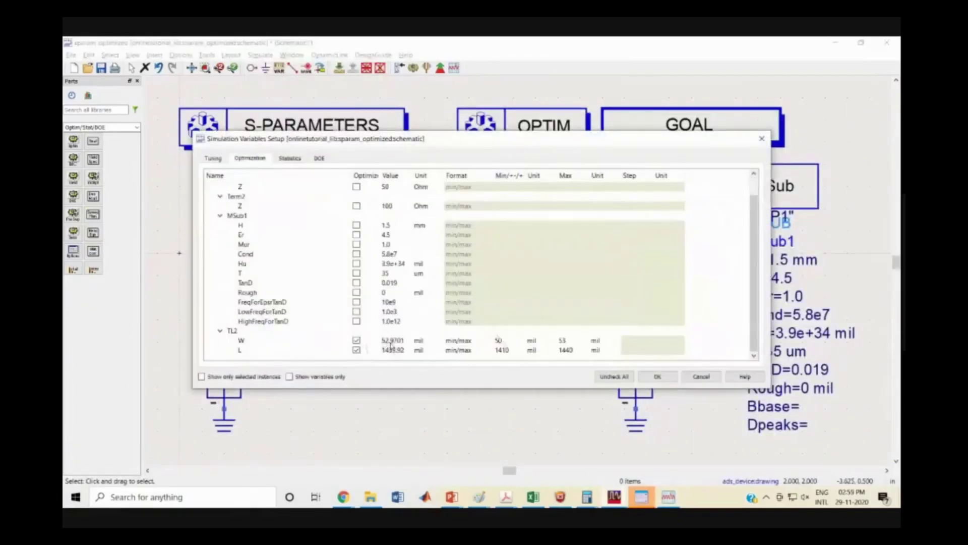
double_click(564, 340)
text(58)
double_click(565, 349)
text(1460)
click(658, 378)
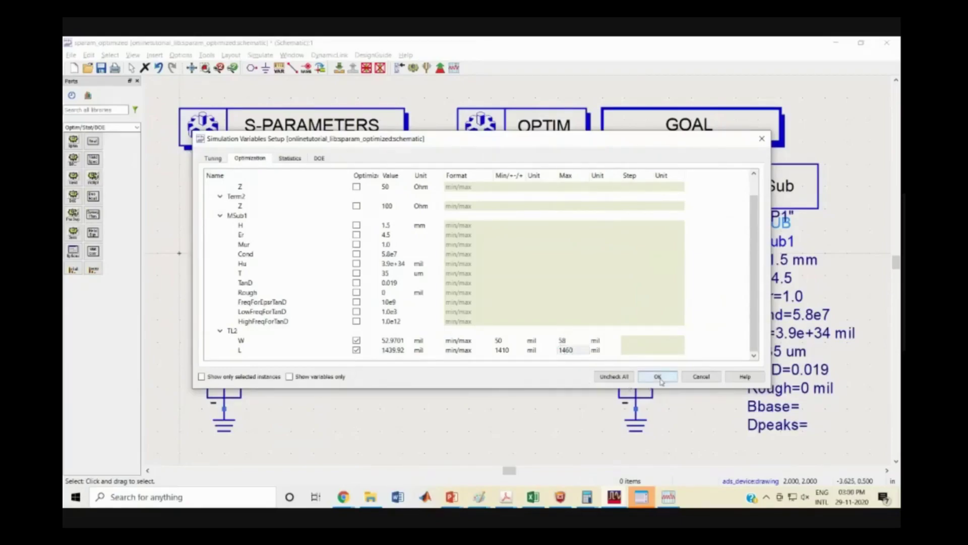
click(658, 378)
click(440, 68)
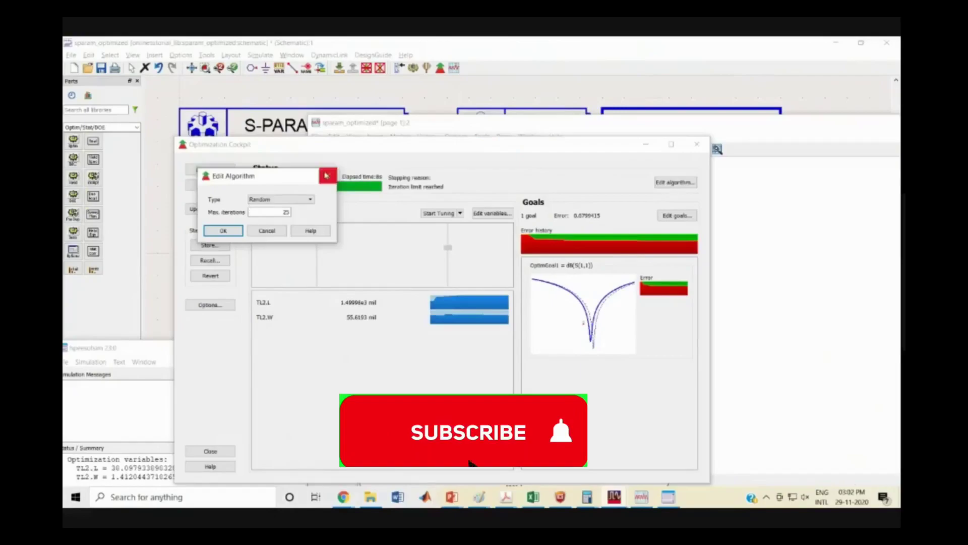
- Dismiss the Edit Algorithm dialog and reposition the finished Optimization Cockpit
click(327, 175)
drag(379, 149, 395, 105)
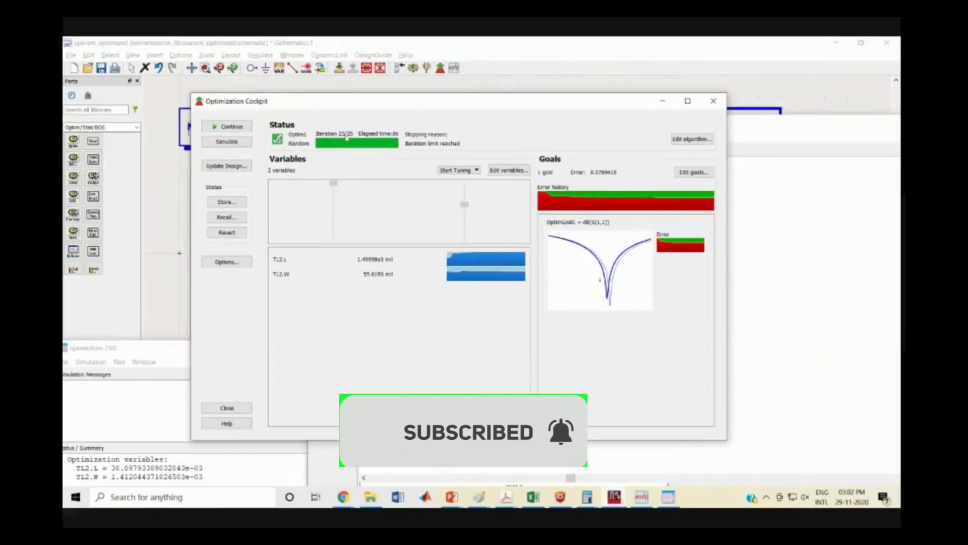
- Keep the Random optimization algorithm and raise Max. iterations to 25000
click(691, 140)
click(290, 212)
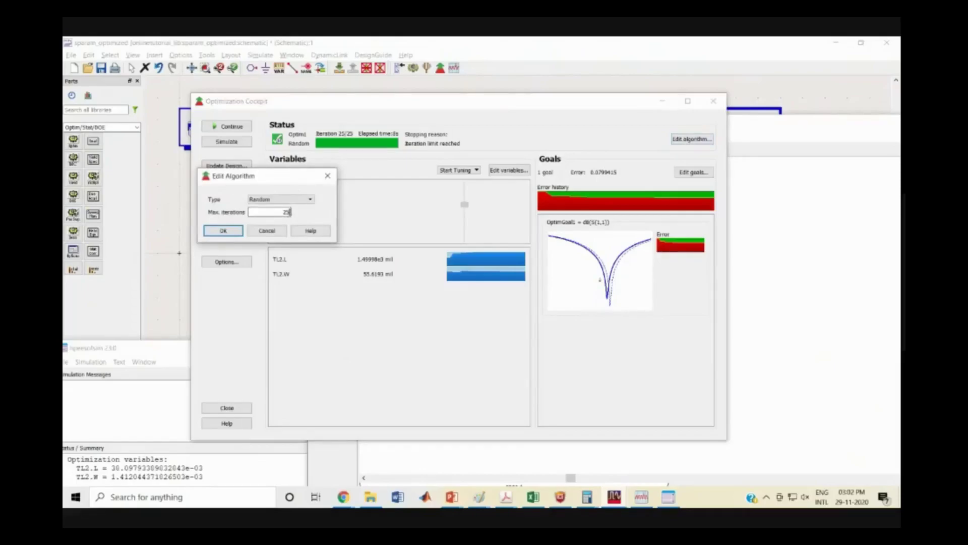
drag(304, 179, 522, 129)
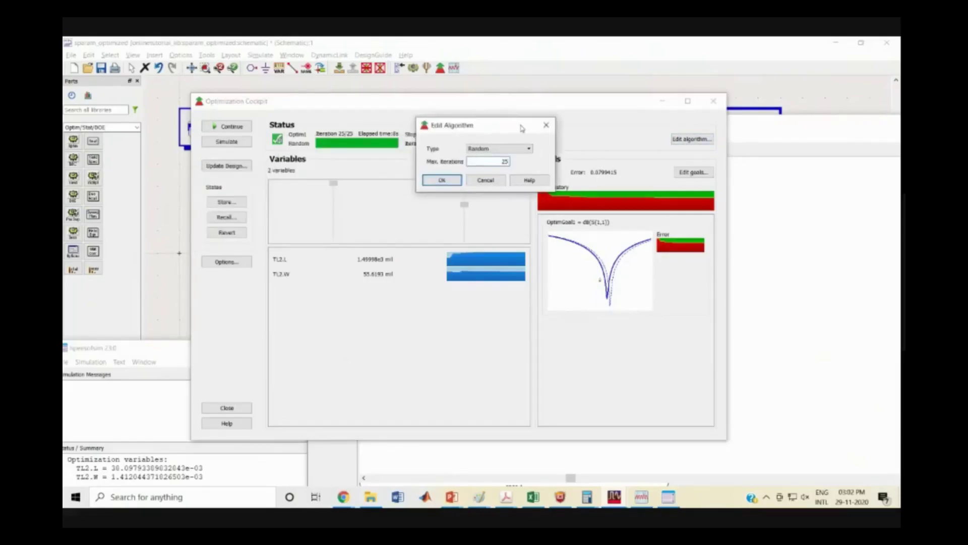
text(000)
click(506, 150)
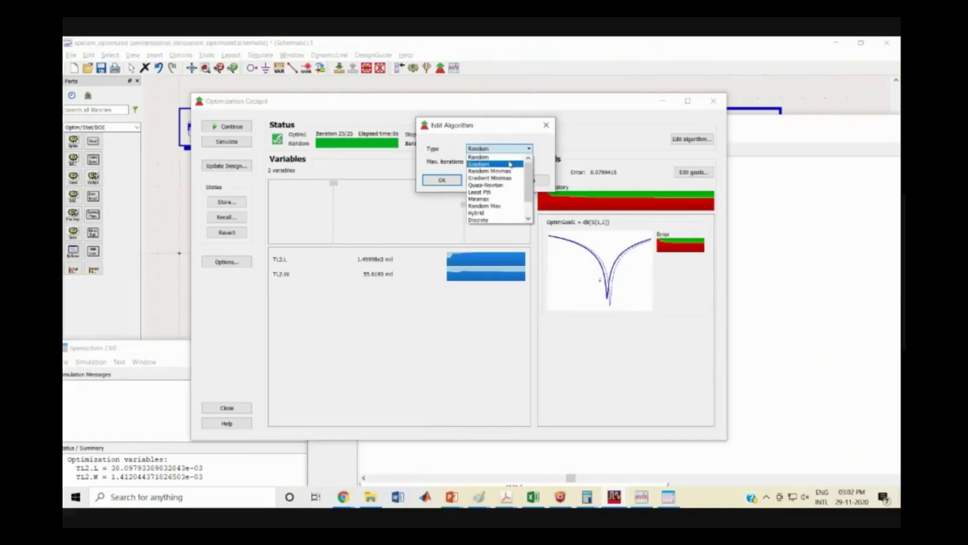
mouse_move(530, 180)
mouse_down()
mouse_move(530, 207)
mouse_move(530, 172)
mouse_up()
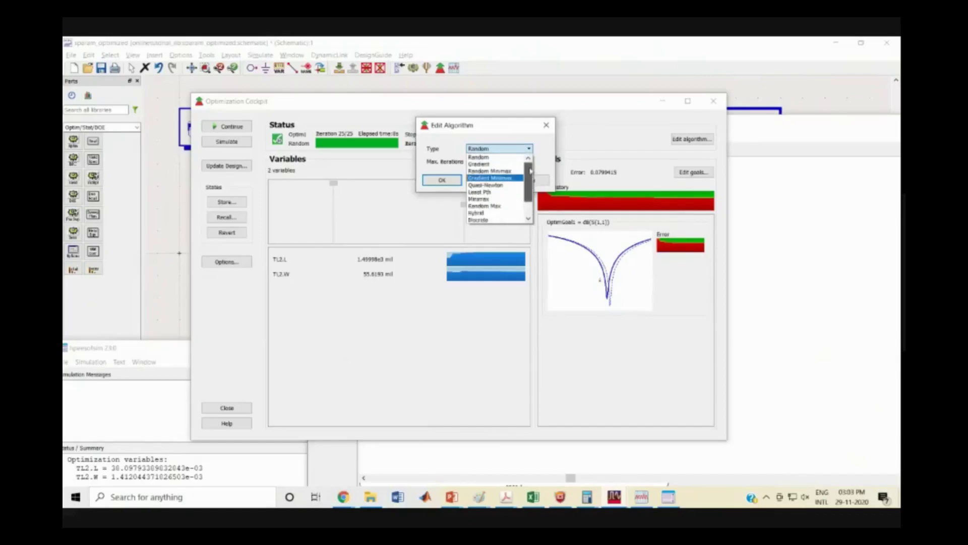
click(505, 159)
click(522, 149)
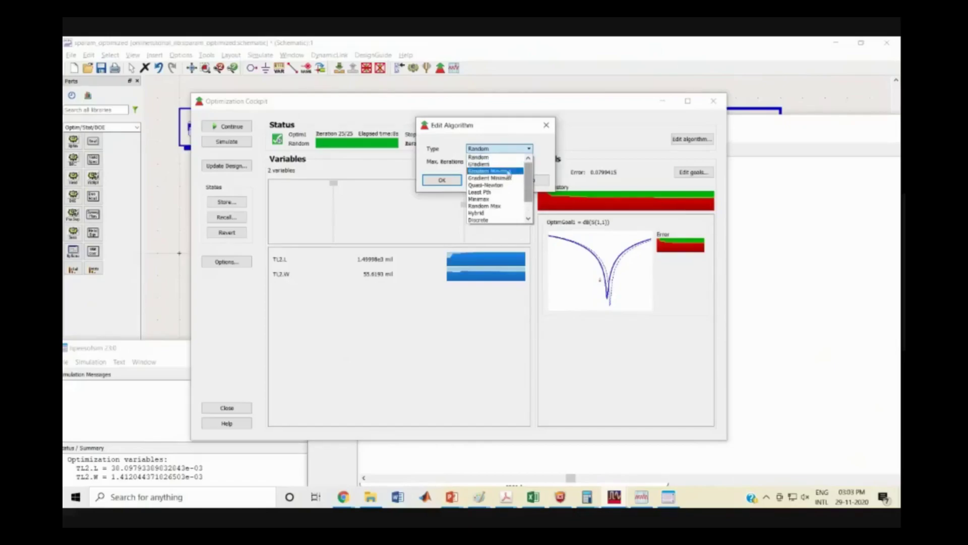
click(482, 157)
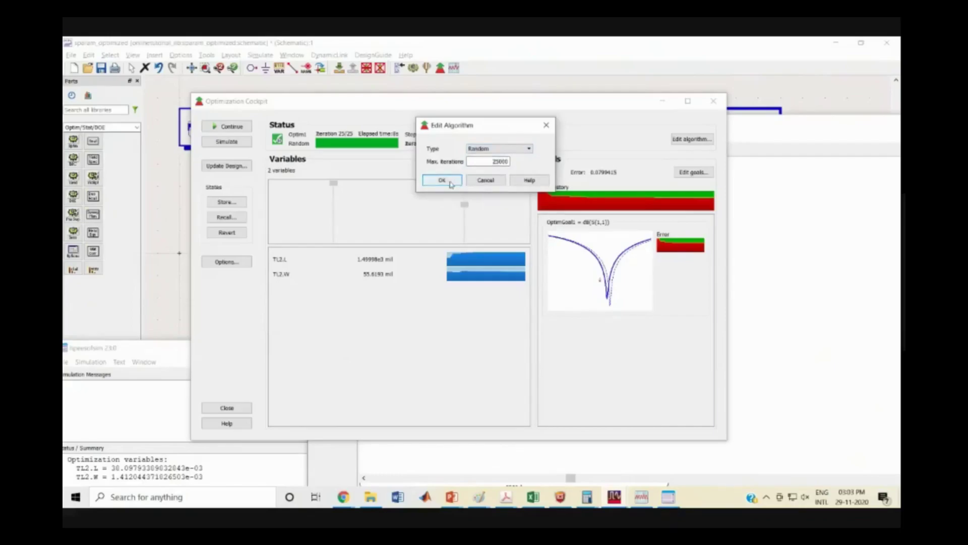
click(450, 182)
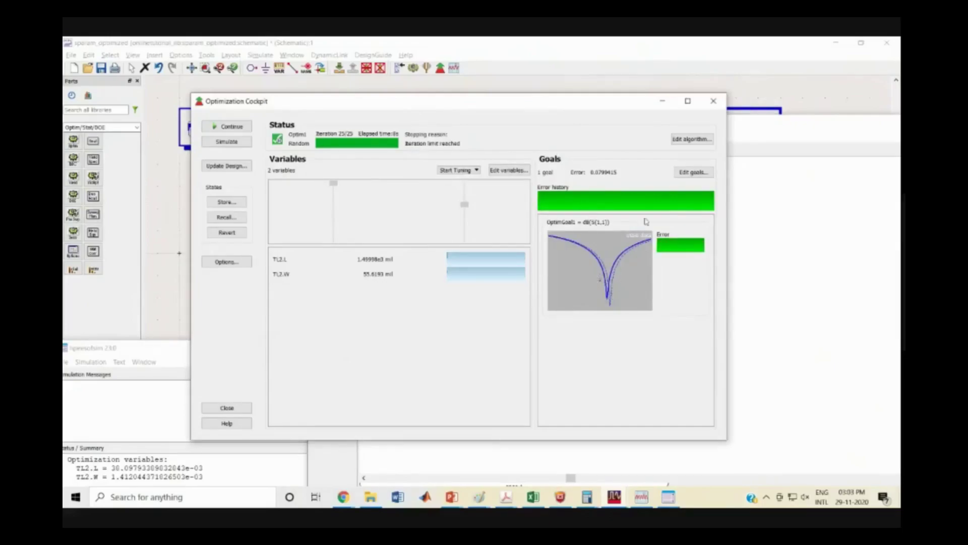
- Review the goal's -40 dB Max limit, leaving it unchanged
click(691, 173)
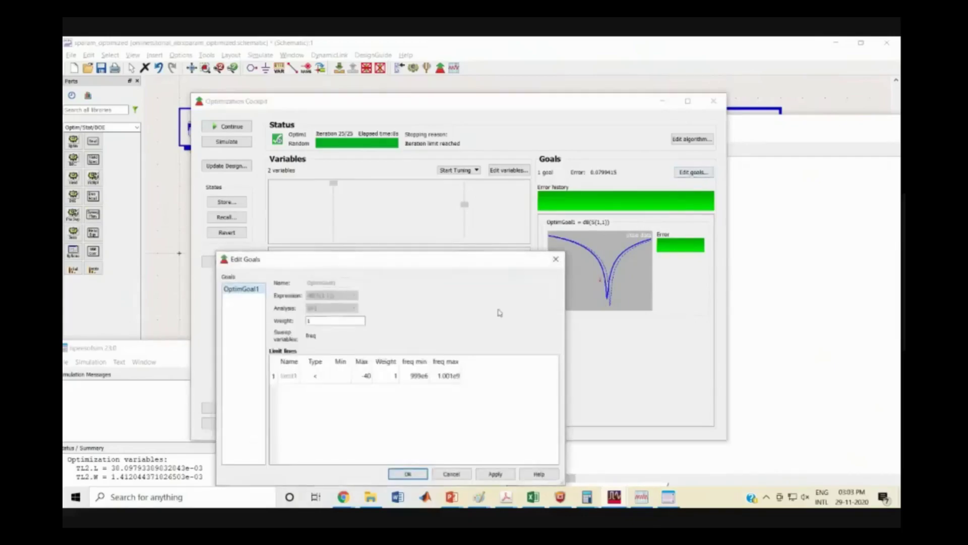
drag(458, 259, 465, 209)
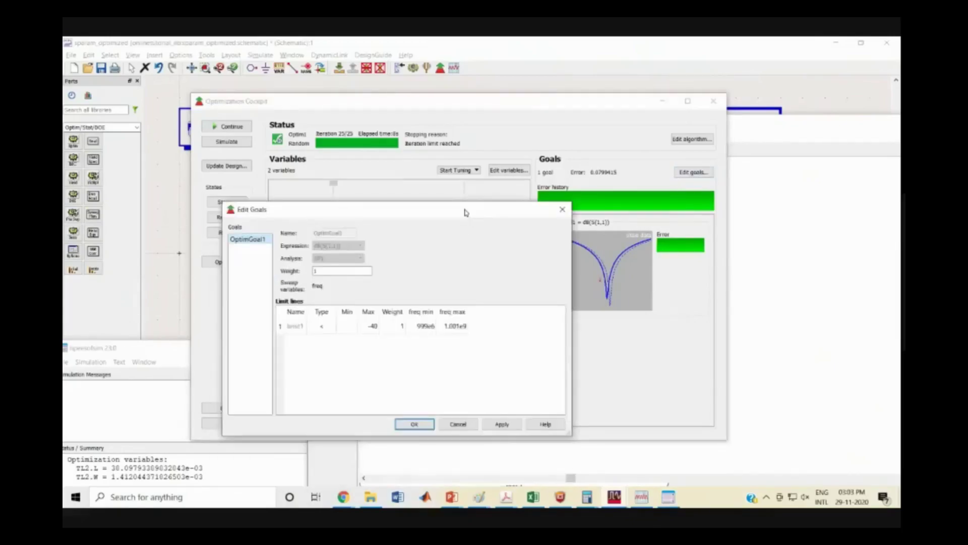
double_click(376, 326)
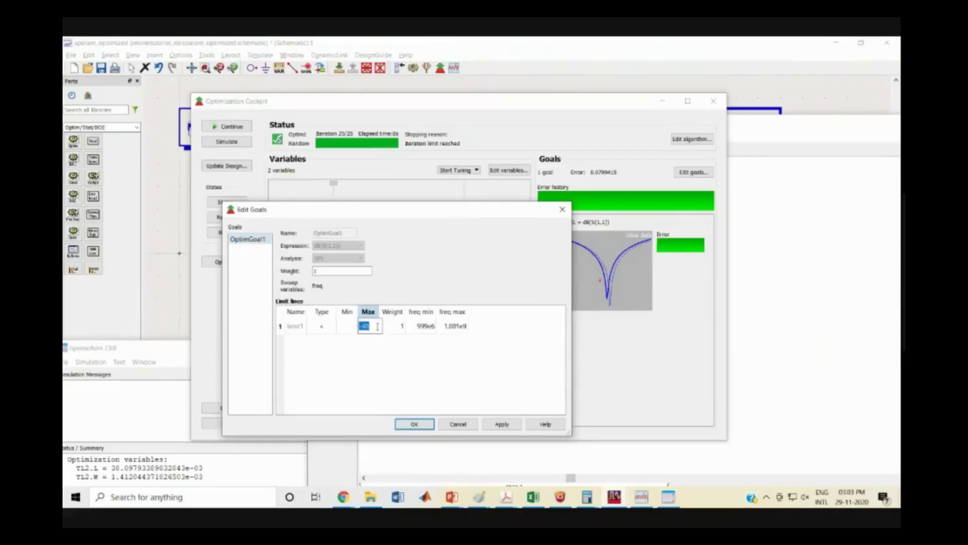
click(377, 326)
click(414, 423)
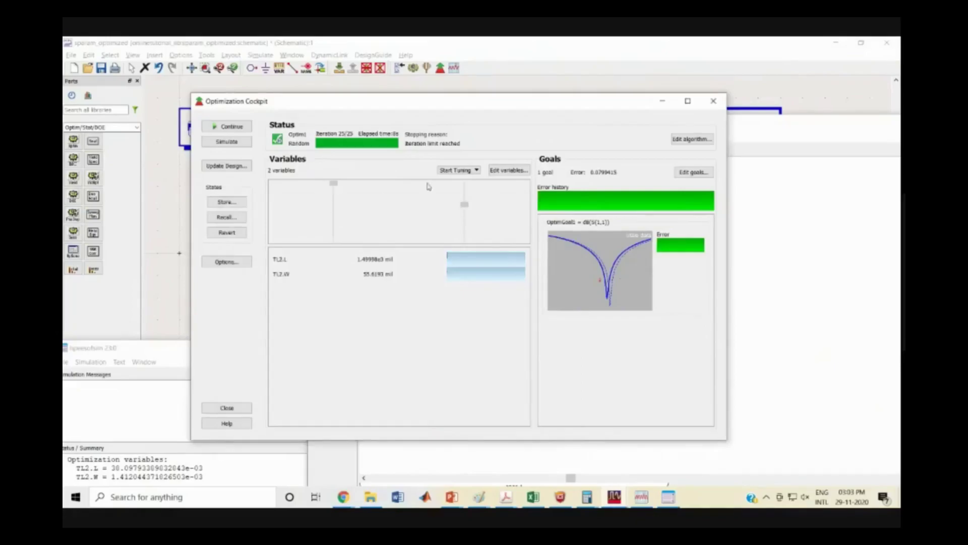
- Check the variable ranges, then close the cockpit and update the design with the results
click(524, 171)
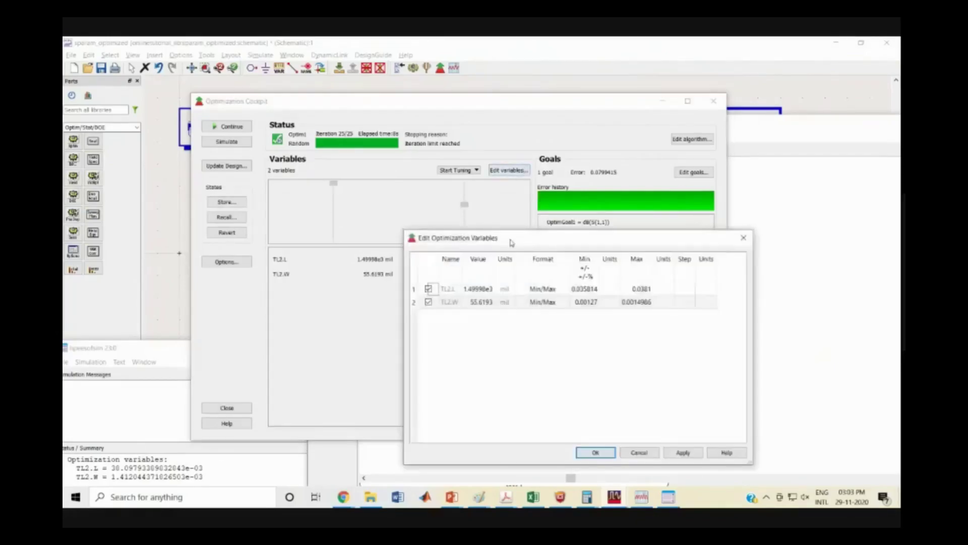
drag(440, 237, 299, 363)
click(600, 364)
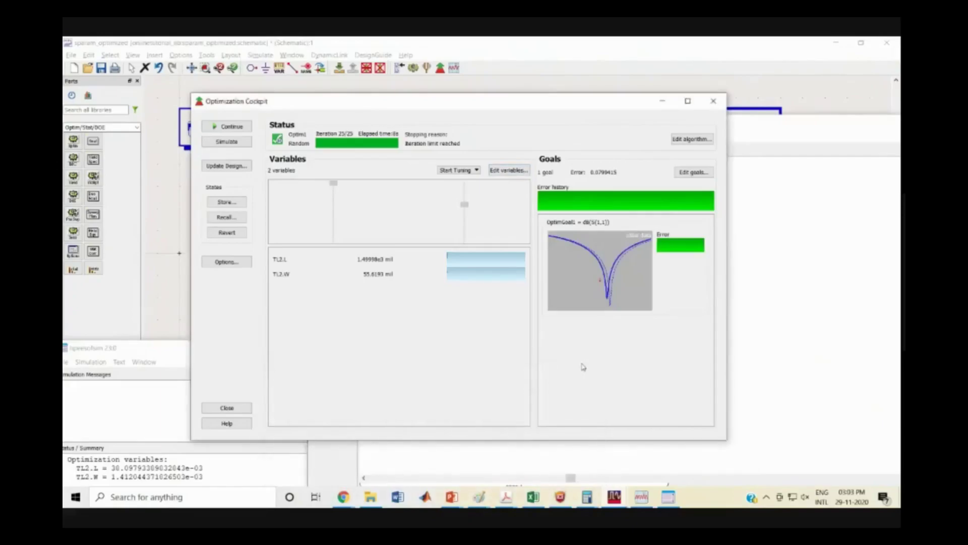
click(241, 411)
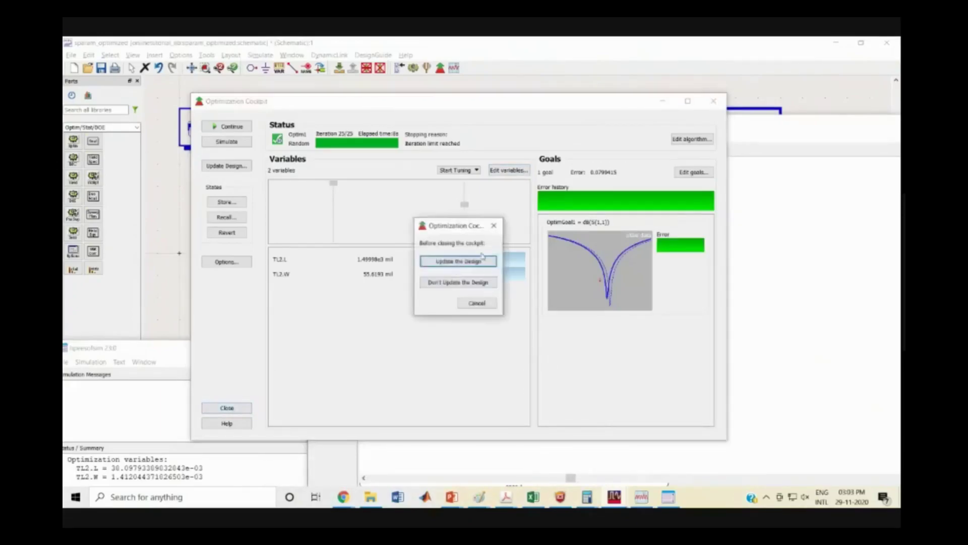
click(470, 265)
click(459, 297)
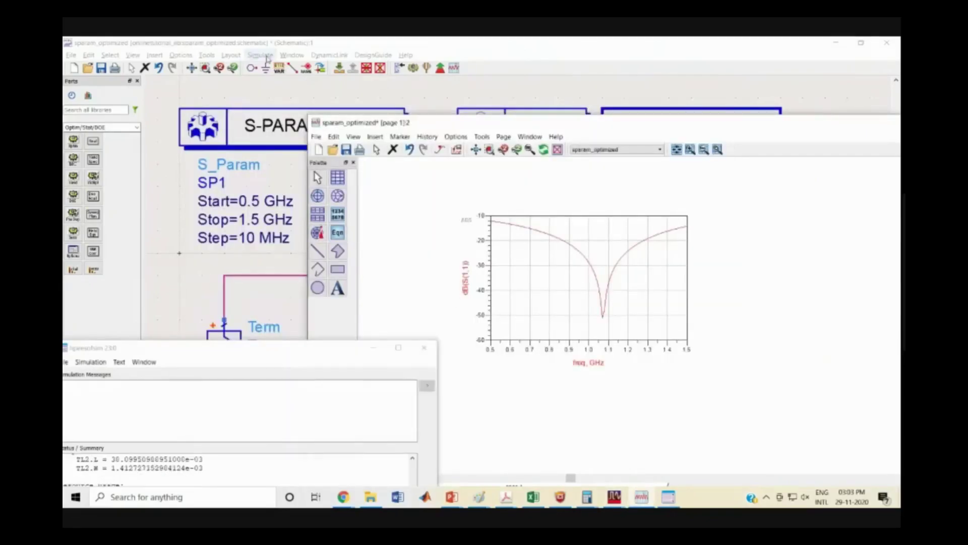
- Change TL2's L optimization range to 1450–1550 mil in Simulation Variables Setup
click(267, 57)
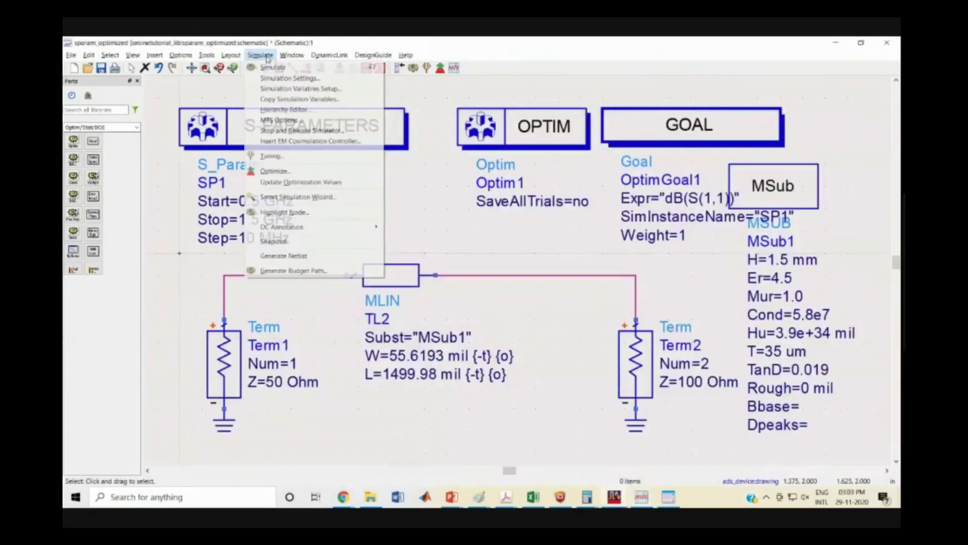
click(299, 89)
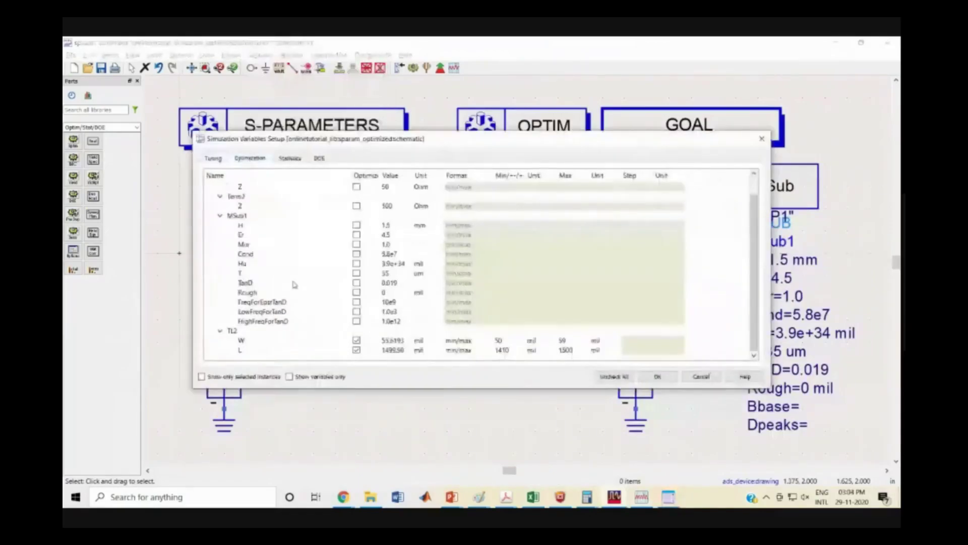
double_click(565, 350)
text(1550)
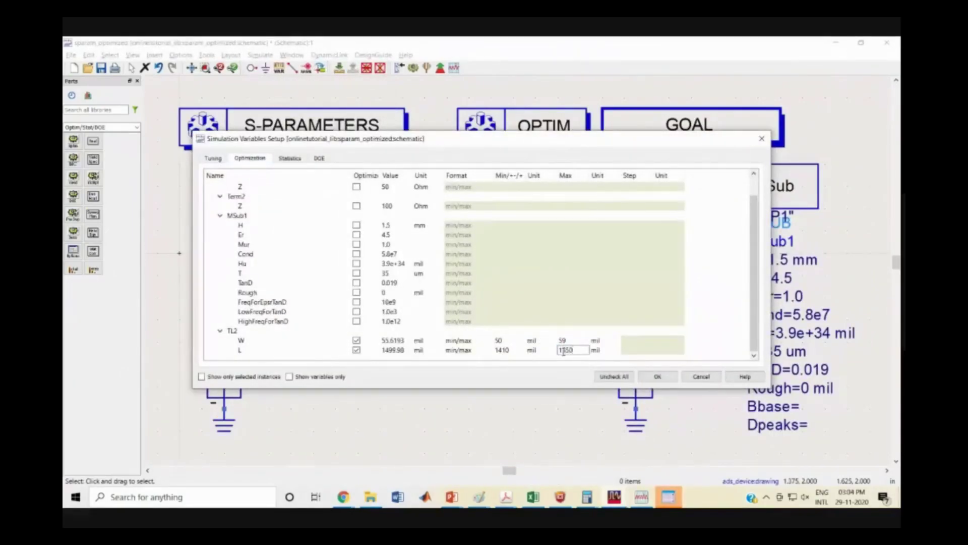
double_click(504, 350)
key(shift+Tab)
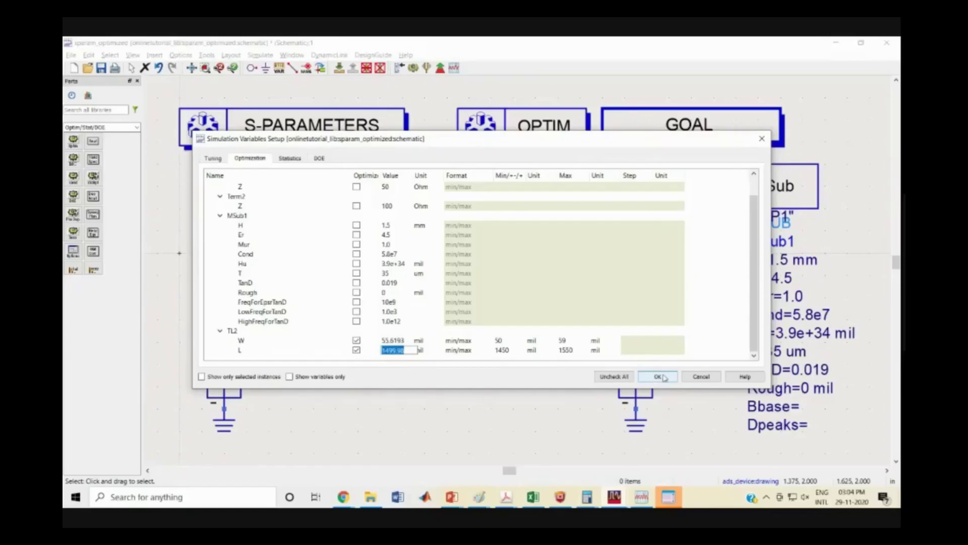
click(664, 378)
- Apply the new length range, write the optimized TL2 W and L into the design, and raise the S11 plot
click(658, 377)
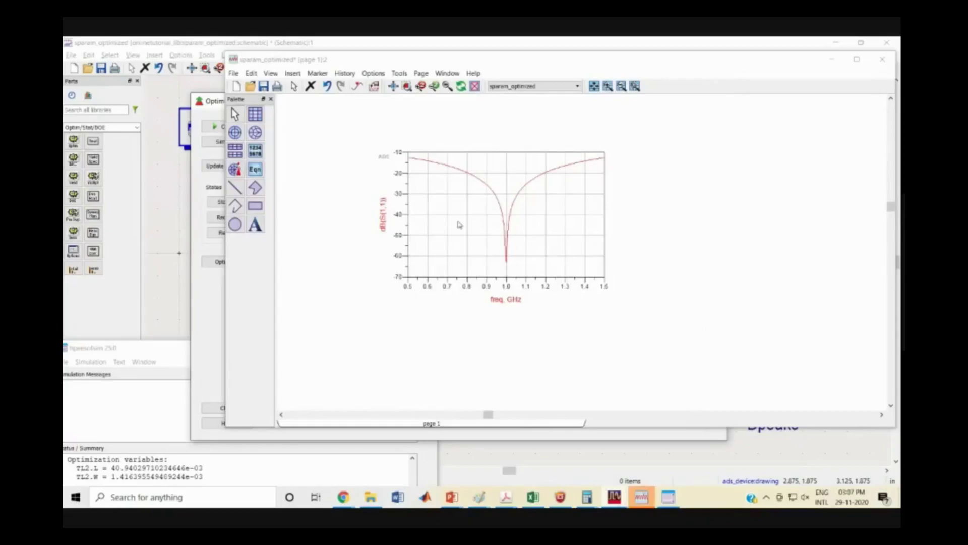
click(211, 340)
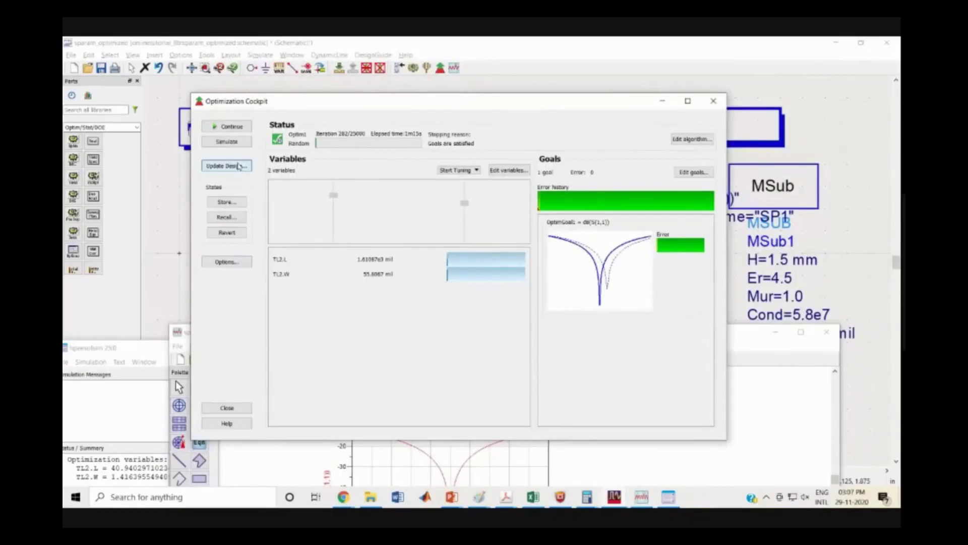
click(239, 166)
click(458, 297)
click(531, 337)
drag(531, 337, 530, 85)
- Place marker m1 on the dB(S(1,1)) trace at 940 MHz, reading -29.943 dB
click(303, 107)
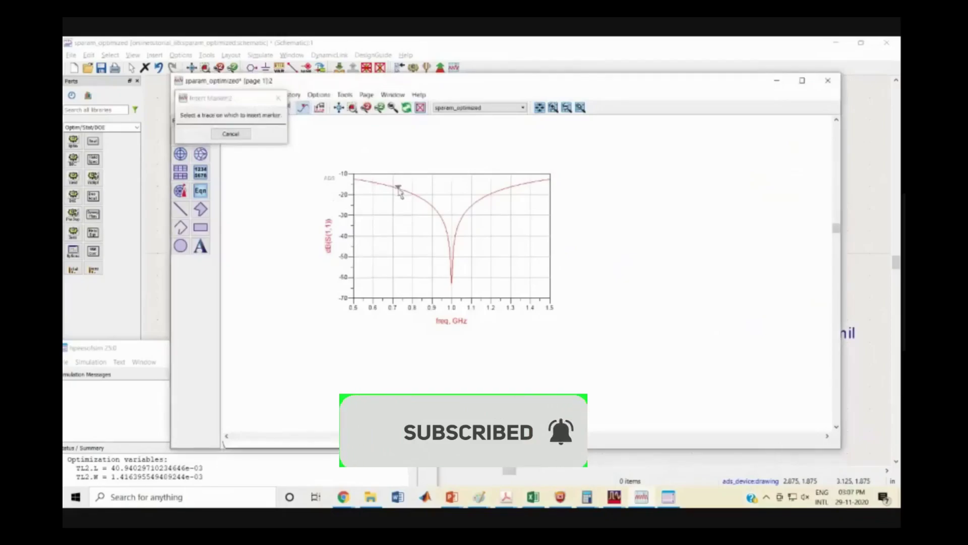
click(399, 186)
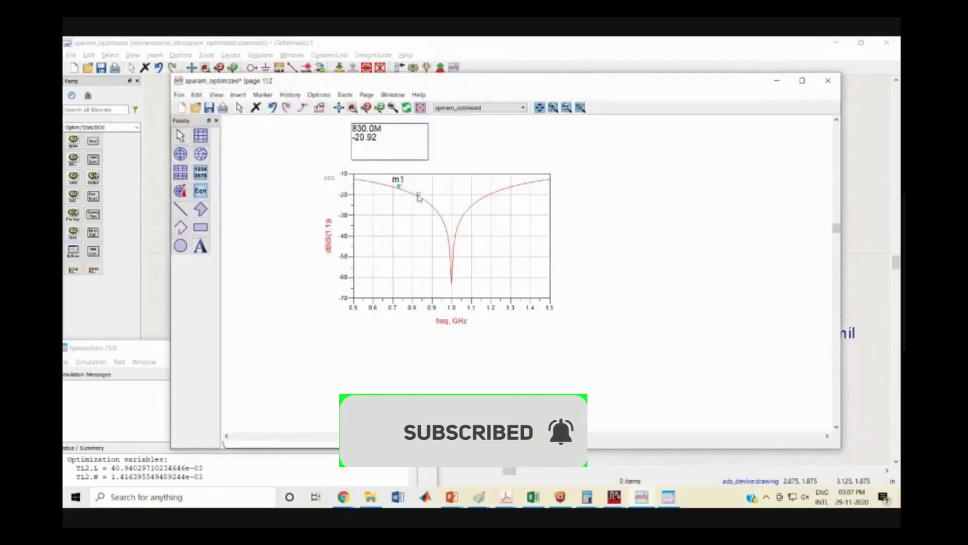
click(437, 218)
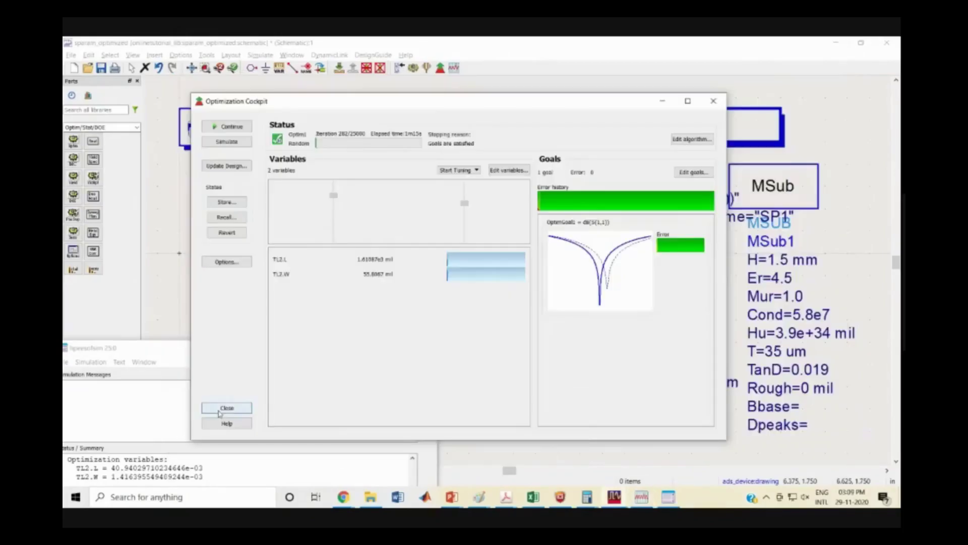
- Close the Optimization Cockpit, save the schematic with TL2 W=55.8067 mil, L=1610.87 mil, and restore the plot
click(227, 408)
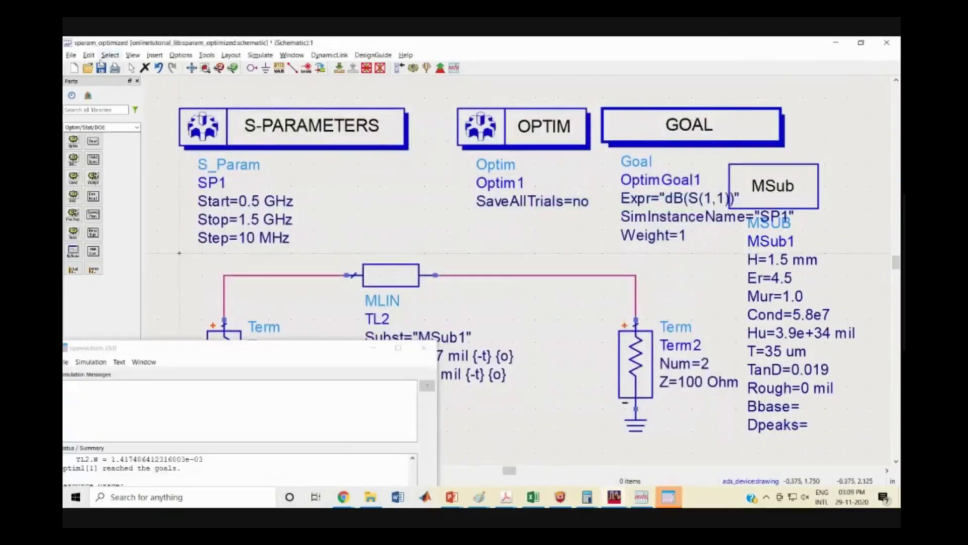
click(101, 69)
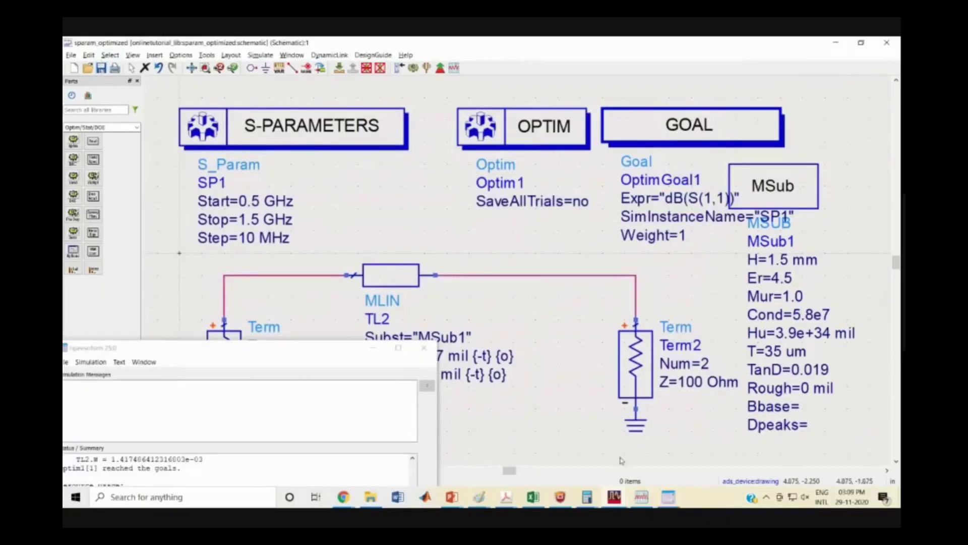
click(643, 494)
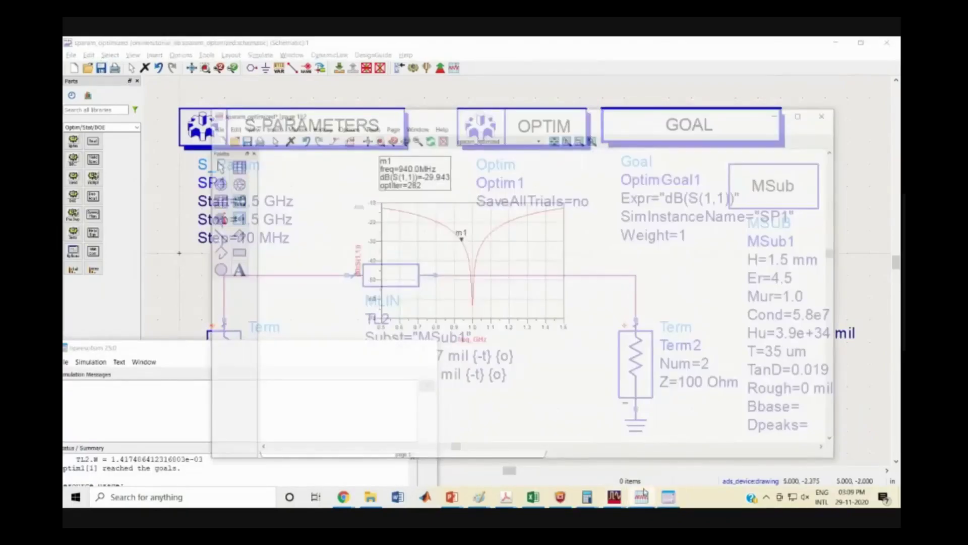